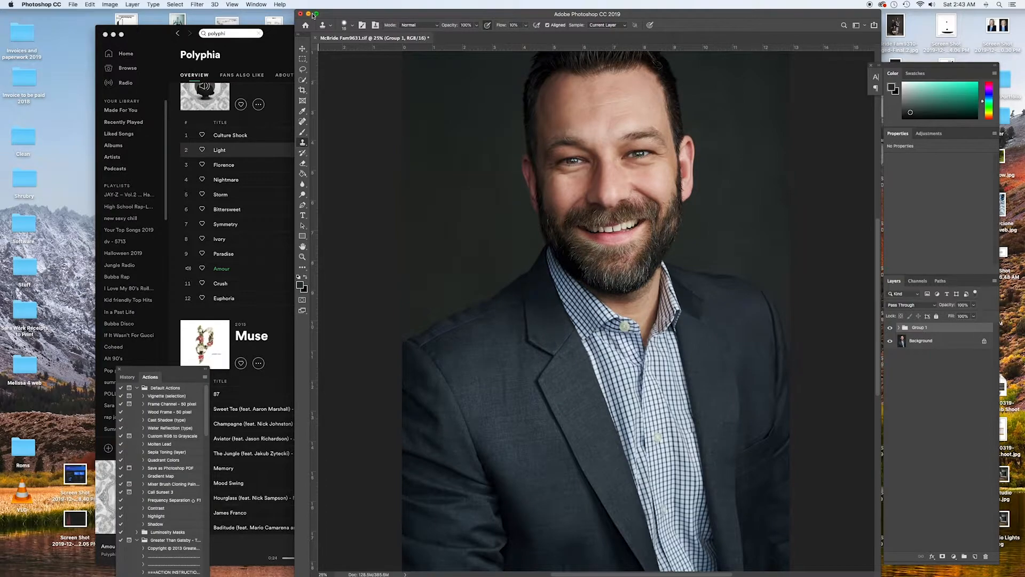
Enlarge the image window to fill the screen and zoom the portrait to 25%
{"action": "left_click", "coordinate": [316, 13]}
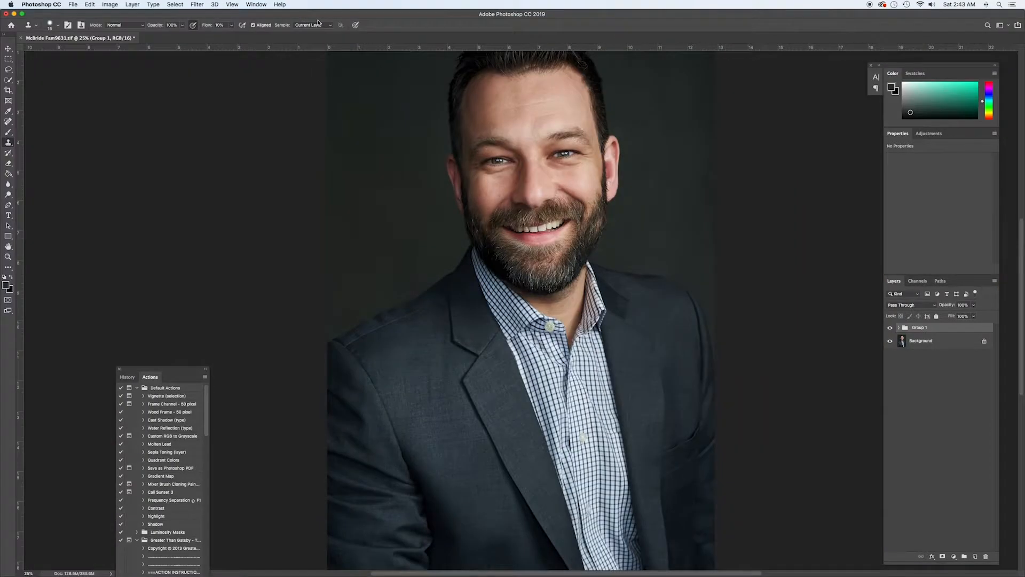
{"action": "key", "text": "super+minus"}
{"action": "key", "text": "super+minus"}
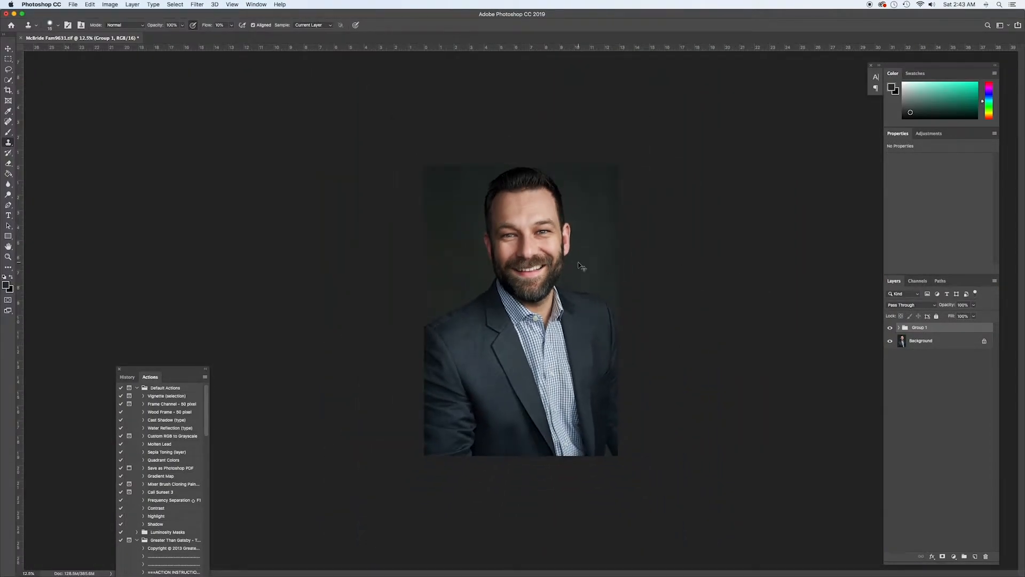
{"action": "key", "text": "super+plus"}
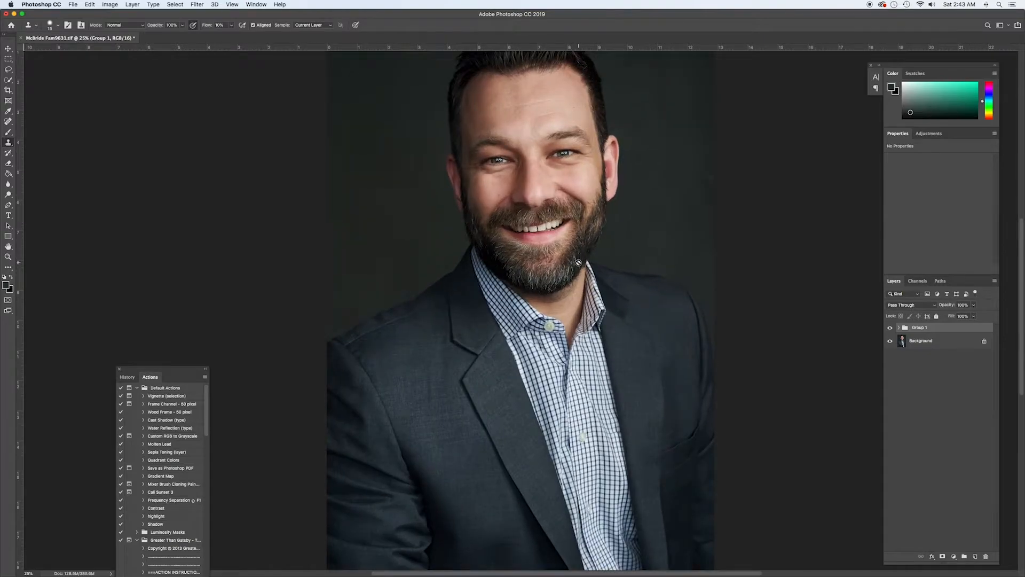
Compare the portrait before and after the Group 1 retouching by toggling the group's visibility, including a close view of the face
{"action": "left_click", "coordinate": [891, 328]}
{"action": "left_click", "coordinate": [892, 327]}
{"action": "left_click", "coordinate": [895, 328]}
{"action": "left_click", "coordinate": [891, 328]}
{"action": "key", "text": "super+equal"}
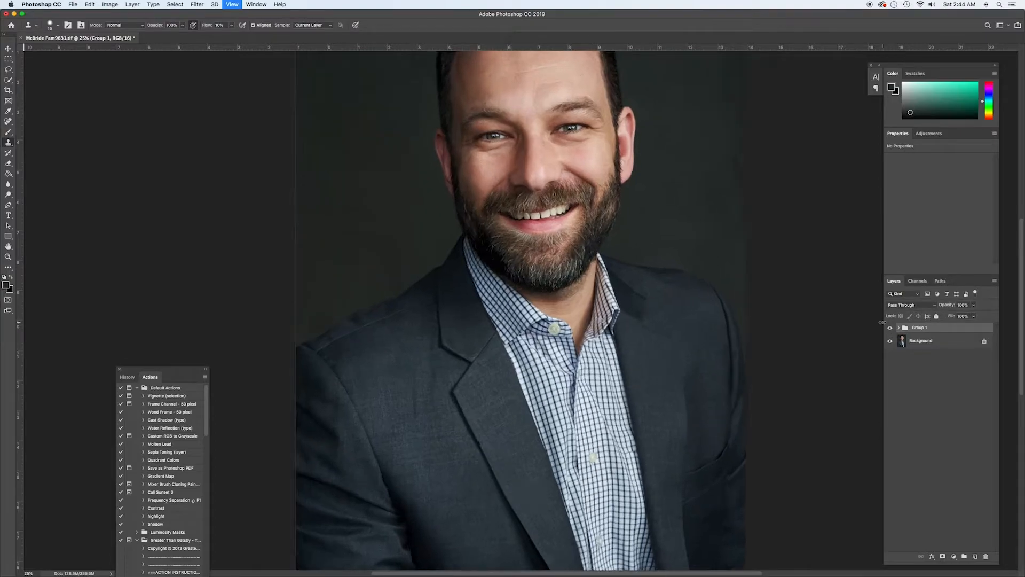
{"action": "left_click_drag", "start_coordinate": [600, 303], "coordinate": [612, 505]}
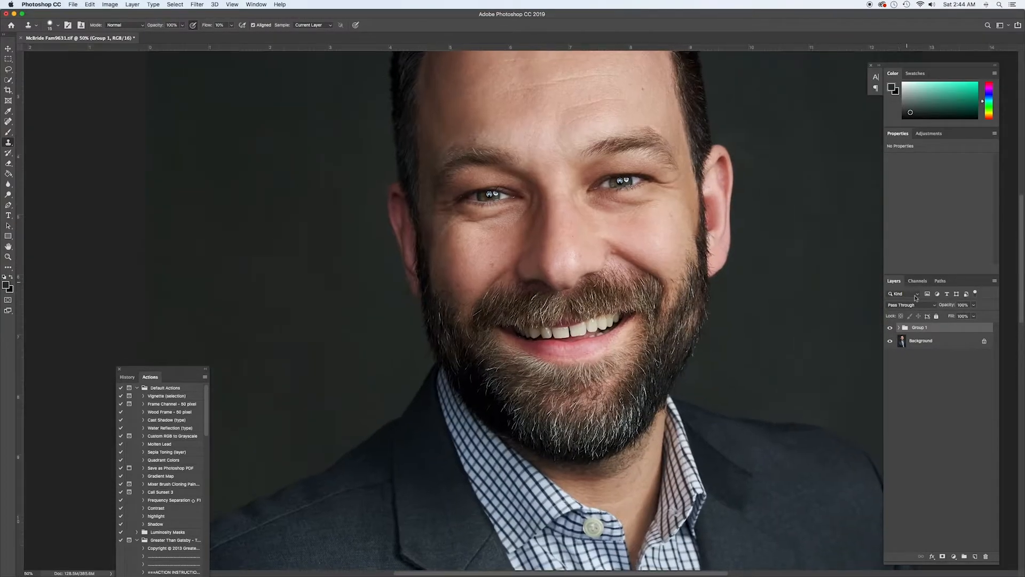
{"action": "left_click", "coordinate": [891, 329]}
{"action": "left_click", "coordinate": [891, 329]}
{"action": "left_click", "coordinate": [890, 328]}
{"action": "left_click", "coordinate": [890, 328]}
{"action": "left_click", "coordinate": [891, 329]}
{"action": "left_click", "coordinate": [891, 329]}
{"action": "key", "text": "super+minus"}
{"action": "key", "text": "super+minus"}
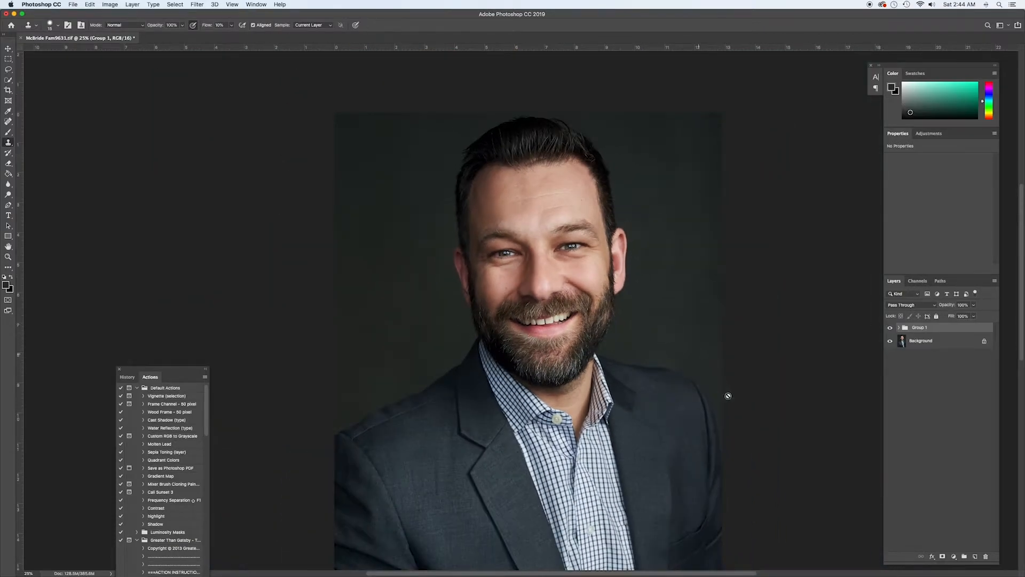
Add a Curves adjustment layer above Group 1 and raise its RGB midpoint slightly to brighten the image
{"action": "left_click", "coordinate": [956, 558]}
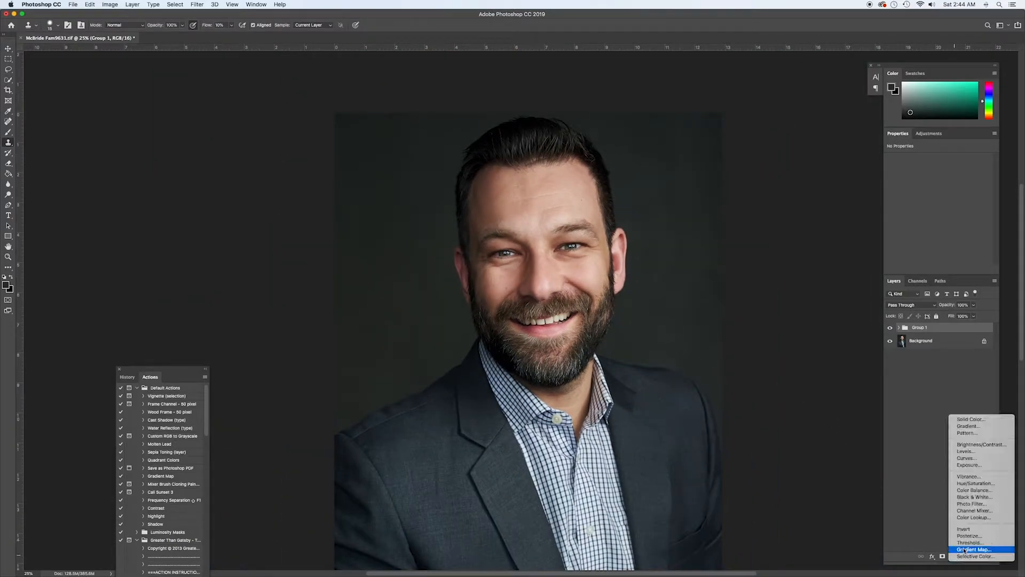
{"action": "left_click", "coordinate": [926, 516]}
{"action": "left_click", "coordinate": [955, 556]}
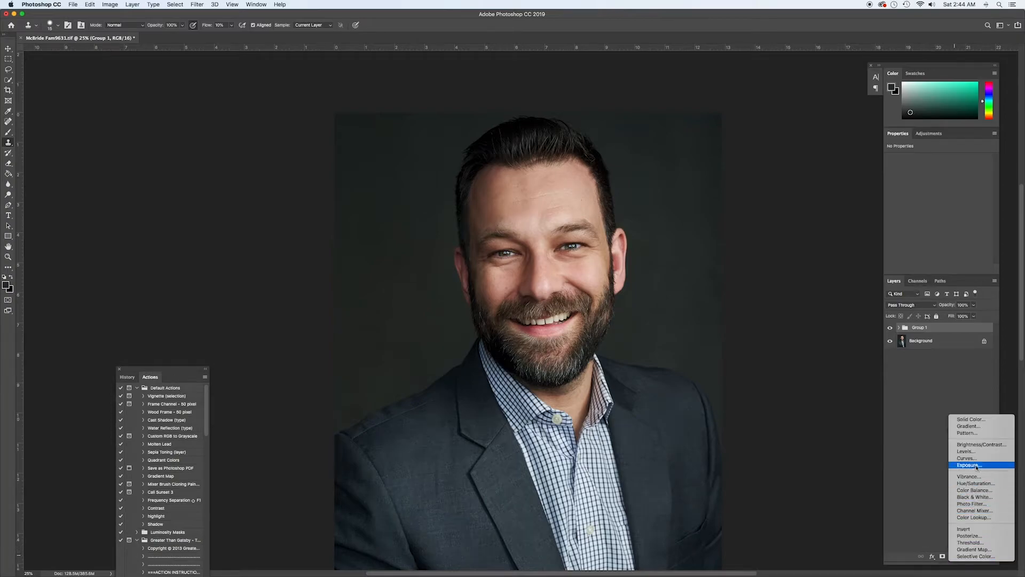
{"action": "left_click", "coordinate": [972, 457]}
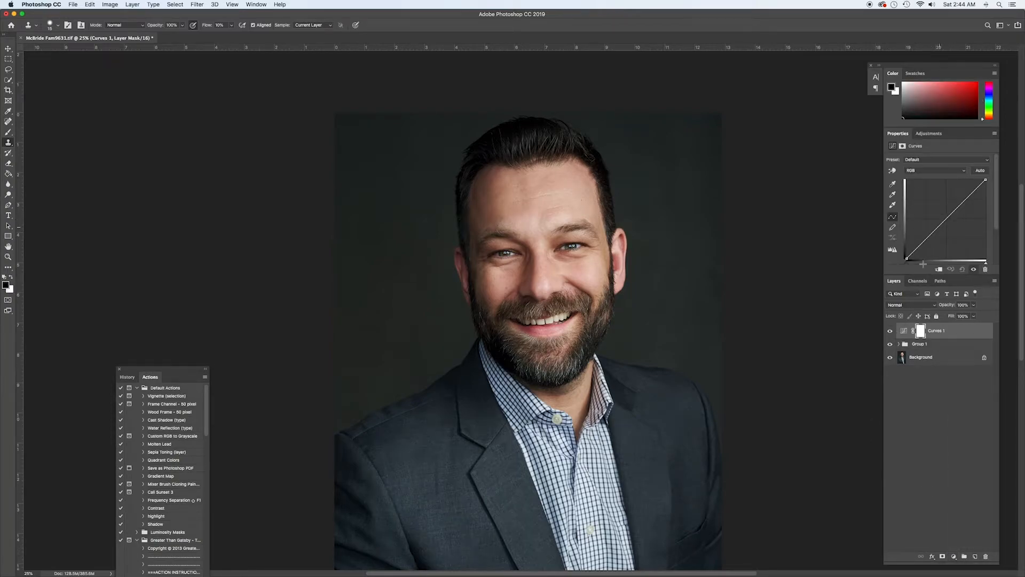
{"action": "left_click", "coordinate": [948, 217]}
{"action": "left_click_drag", "start_coordinate": [948, 217], "coordinate": [946, 216]}
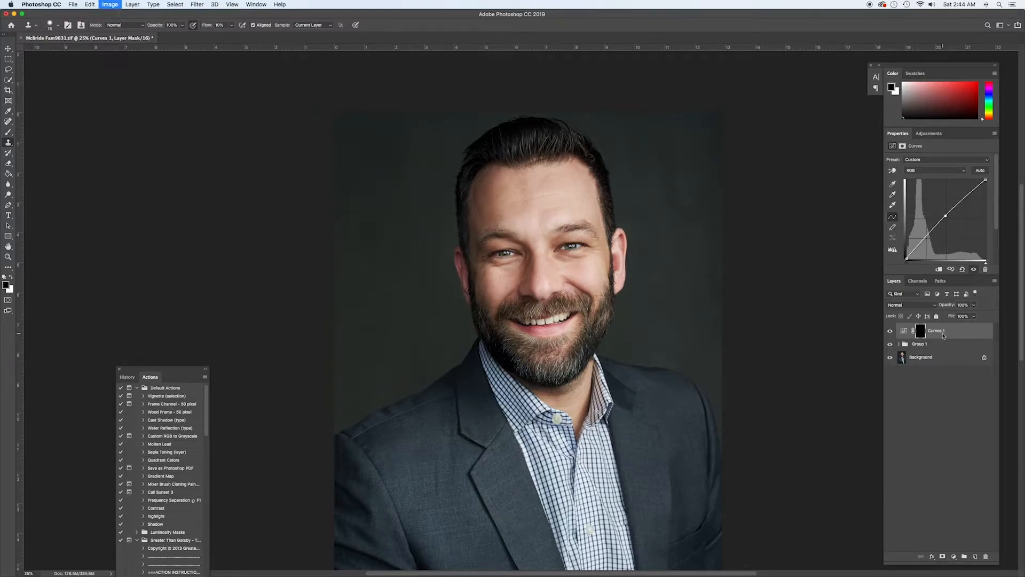
Invert the brightening Curves layer's mask to black and rename the layer as up
{"action": "key", "text": "super+i"}
{"action": "left_click", "coordinate": [941, 331]}
{"action": "double_click", "coordinate": [942, 331]}
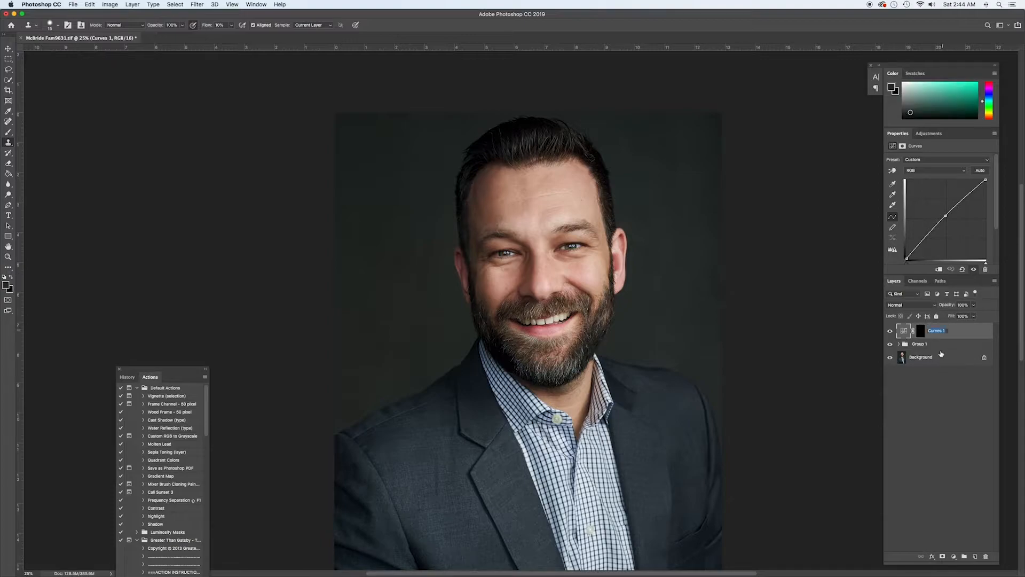
{"action": "type", "text": "up"}
{"action": "key", "text": "Return"}
Add a second Curves adjustment layer with its RGB midpoint lowered slightly, and invert its mask to black
{"action": "left_click", "coordinate": [953, 556]}
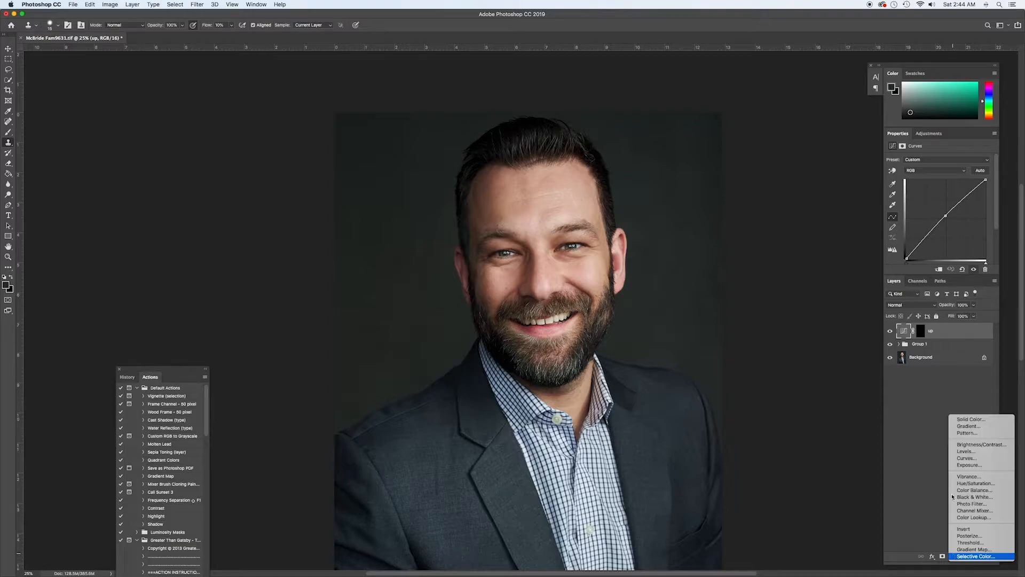
{"action": "left_click", "coordinate": [965, 458]}
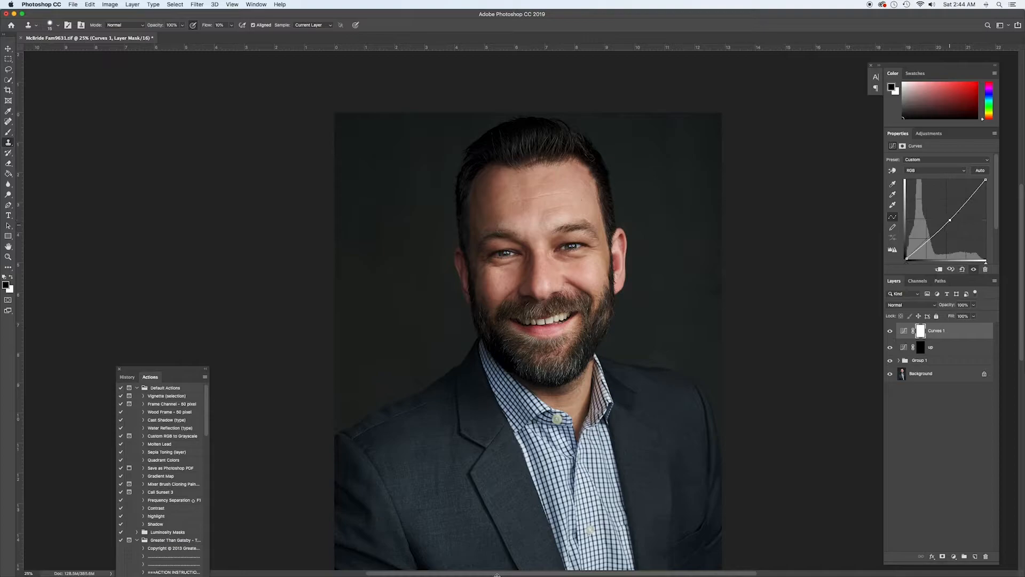
{"action": "key", "text": "super+i"}
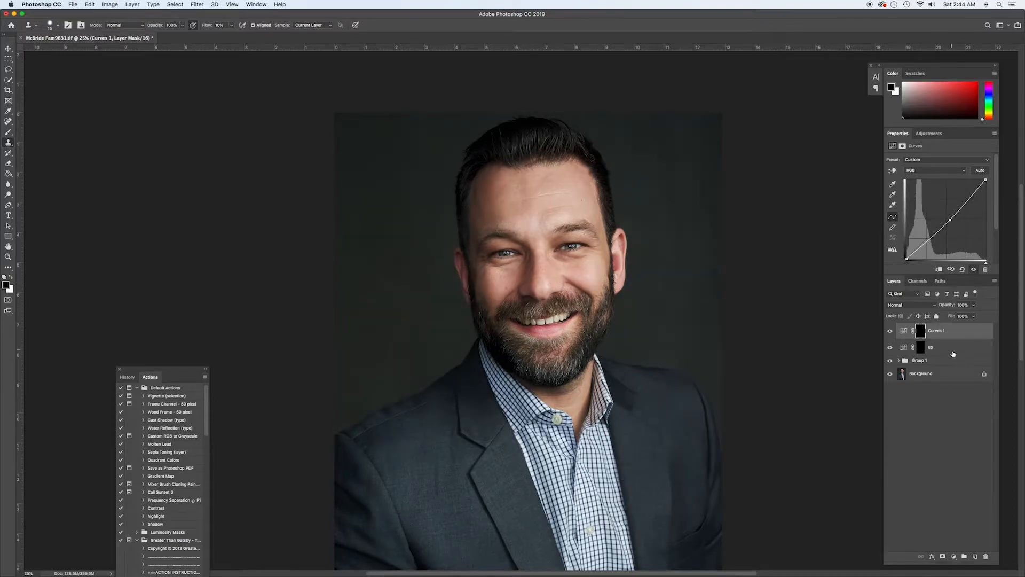
Rename the darkening Curves layer as down and deselect it
{"action": "double_click", "coordinate": [936, 331]}
{"action": "type", "text": "do"}
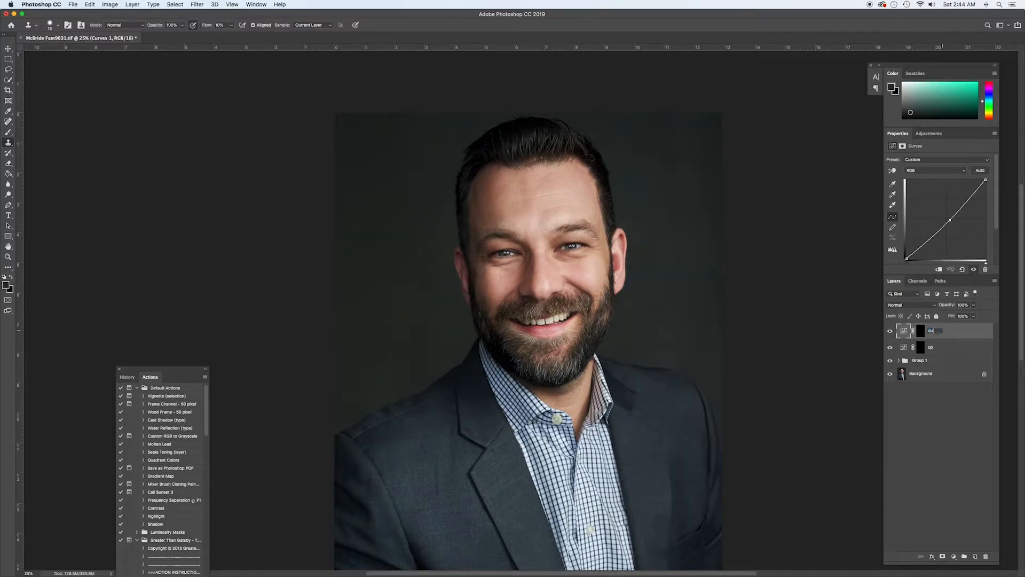
{"action": "type", "text": "wn"}
{"action": "key", "text": "Return"}
{"action": "left_click", "coordinate": [932, 411]}
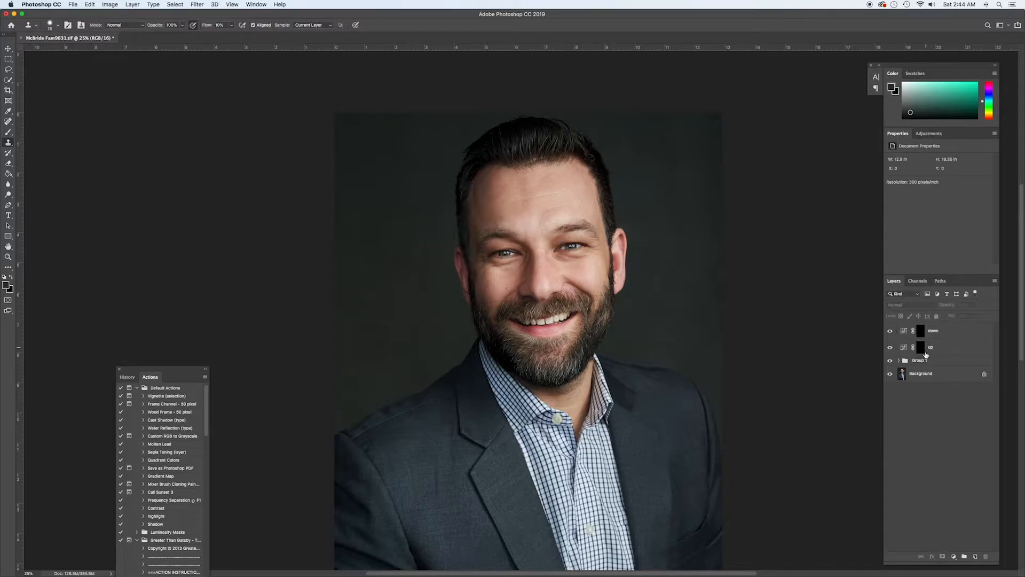
Select the up layer's mask and set up the Brush with a white foreground colour and 2% flow
{"action": "left_click", "coordinate": [924, 351]}
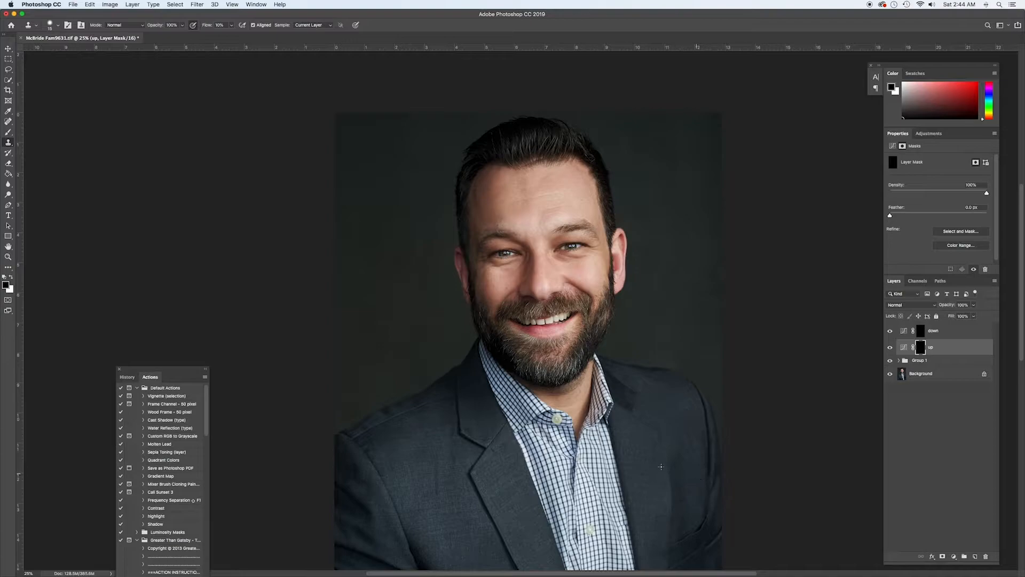
{"action": "key", "text": "super+plus"}
{"action": "key", "text": "super+plus"}
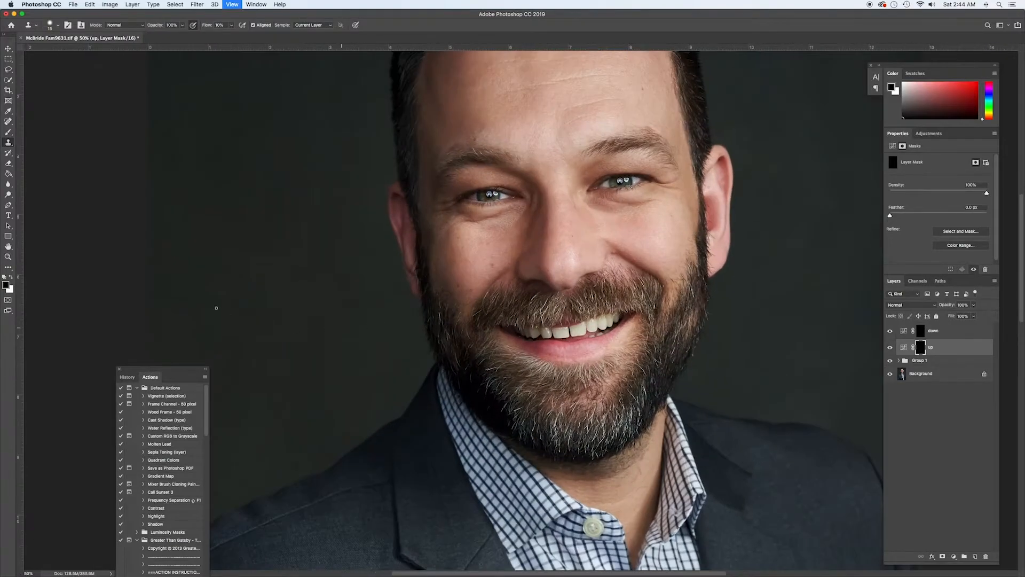
{"action": "key", "text": "x"}
{"action": "key", "text": "x"}
{"action": "key", "text": "b"}
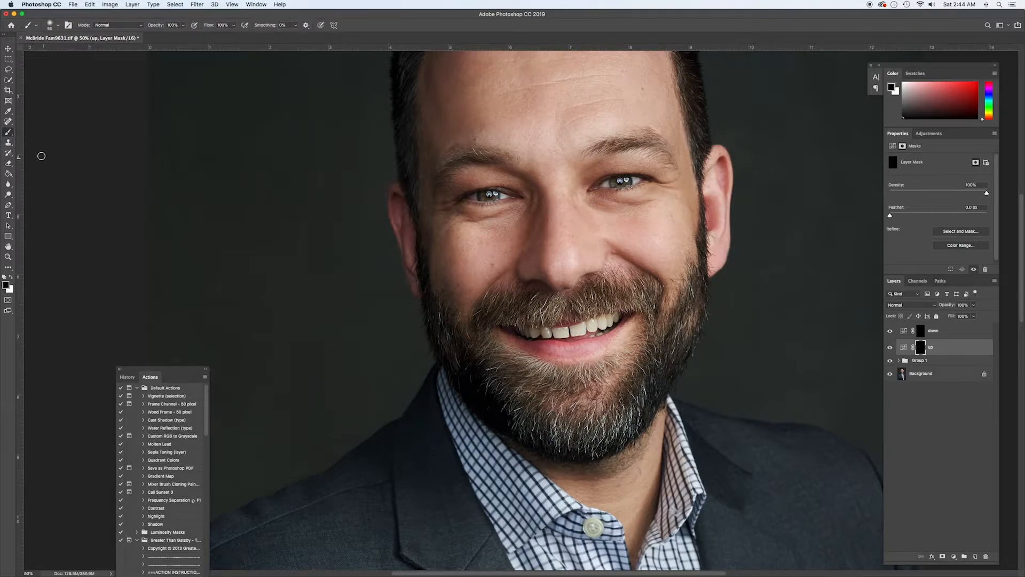
{"action": "key", "text": "x"}
Brighten dark patches on the forehead by painting white on the up layer's mask with a small brush
{"action": "scroll", "coordinate": [582, 283], "scroll_direction": "up", "scroll_amount": 2}
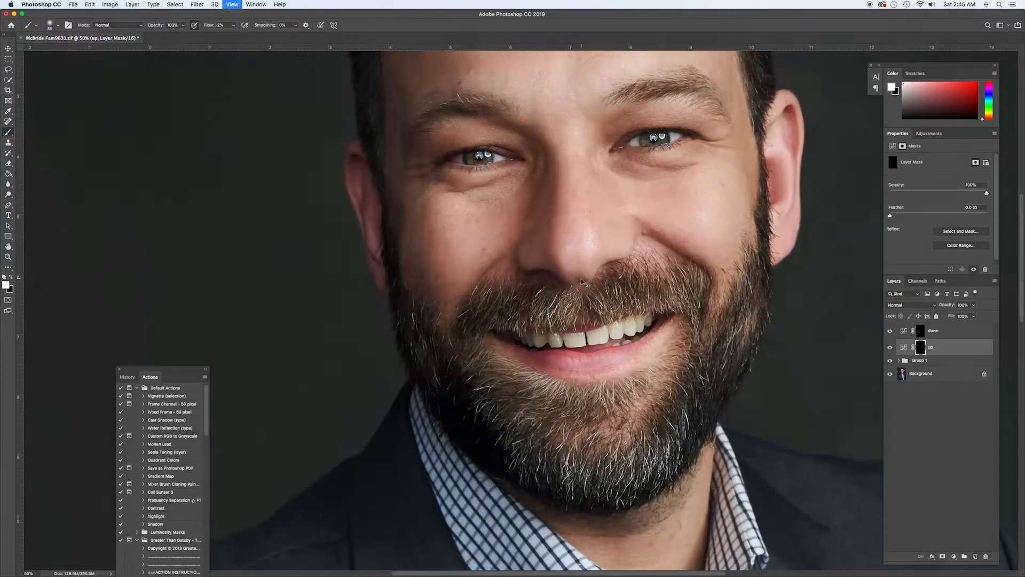
{"action": "left_click_drag", "start_coordinate": [527, 222], "coordinate": [363, 368]}
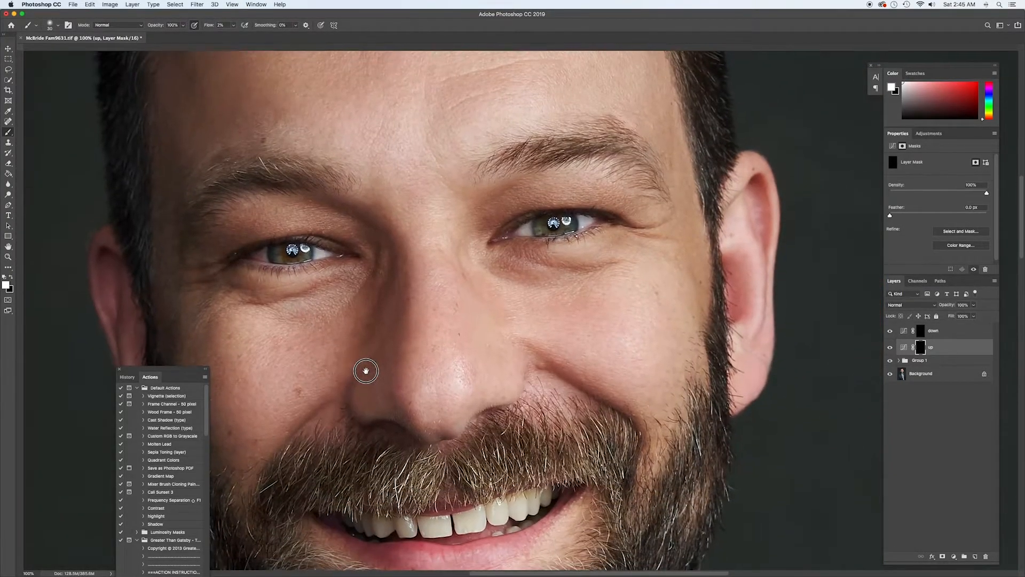
{"action": "left_click_drag", "start_coordinate": [453, 240], "coordinate": [532, 453]}
{"action": "key", "text": "super+r"}
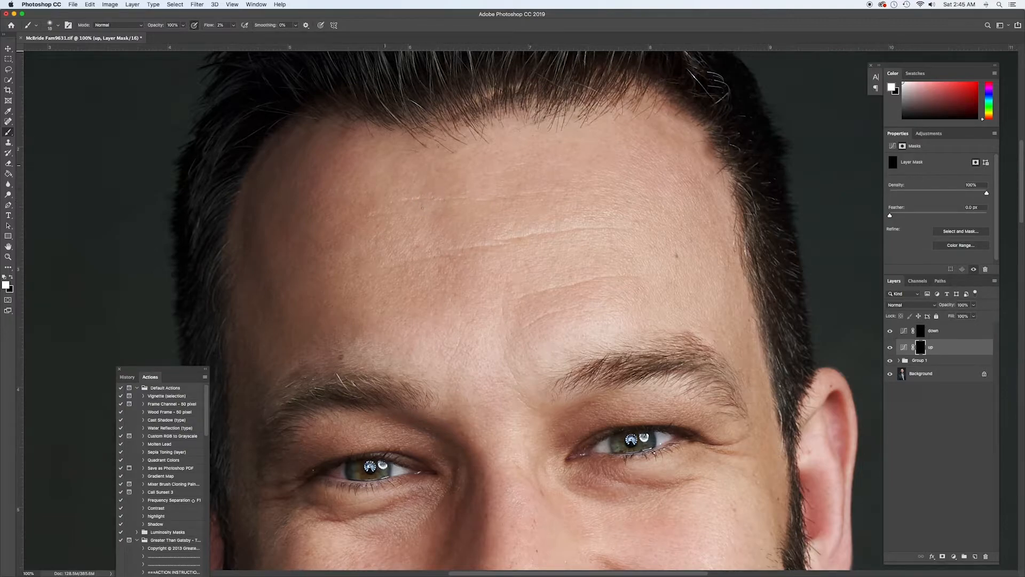
{"action": "key", "text": "bracketright"}
{"action": "key", "text": "bracketleft"}
{"action": "key", "text": "super+minus"}
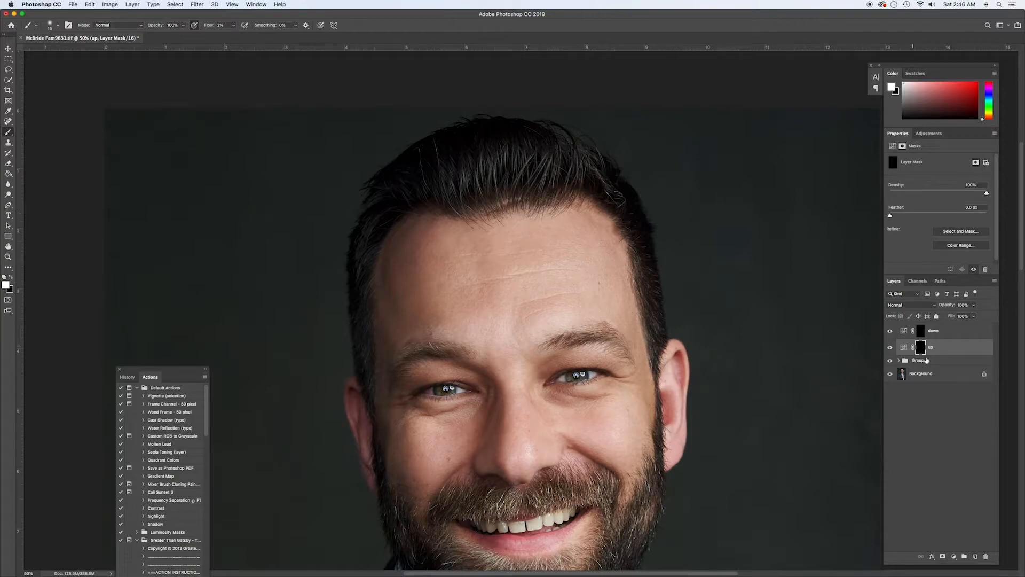
{"action": "key", "text": "super+minus"}
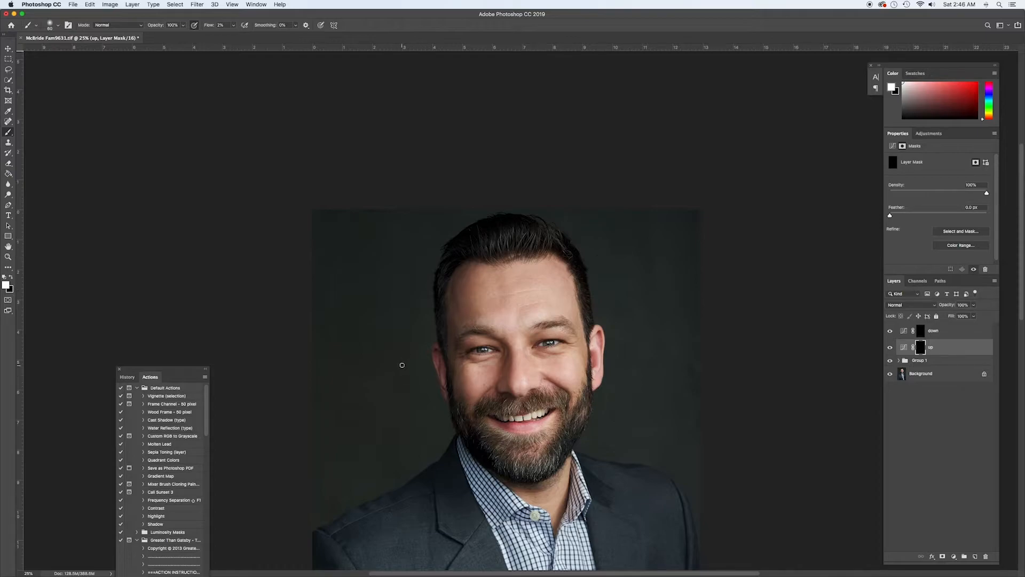
Darken bright patches on the forehead by painting white on the down layer's mask, undoing the last stroke
{"action": "key", "text": "x"}
{"action": "left_click", "coordinate": [921, 331]}
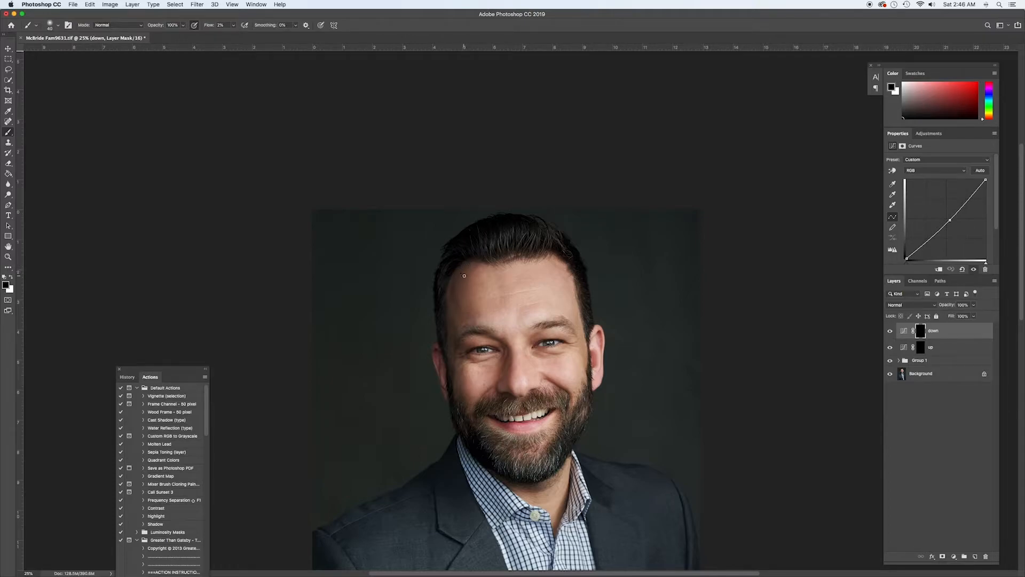
{"action": "key", "text": "x"}
{"action": "key", "text": "super+equal"}
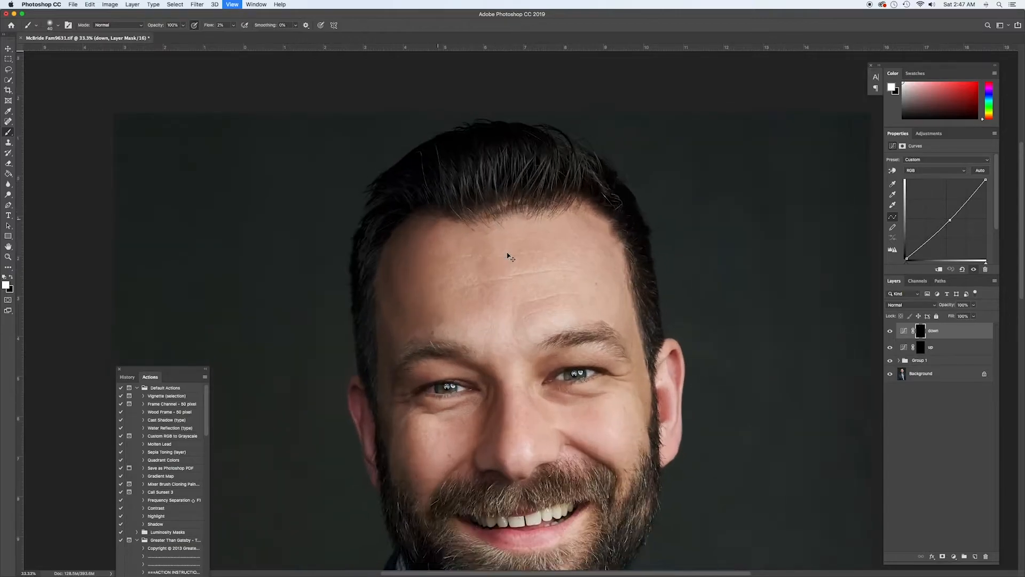
{"action": "key", "text": "bracketleft"}
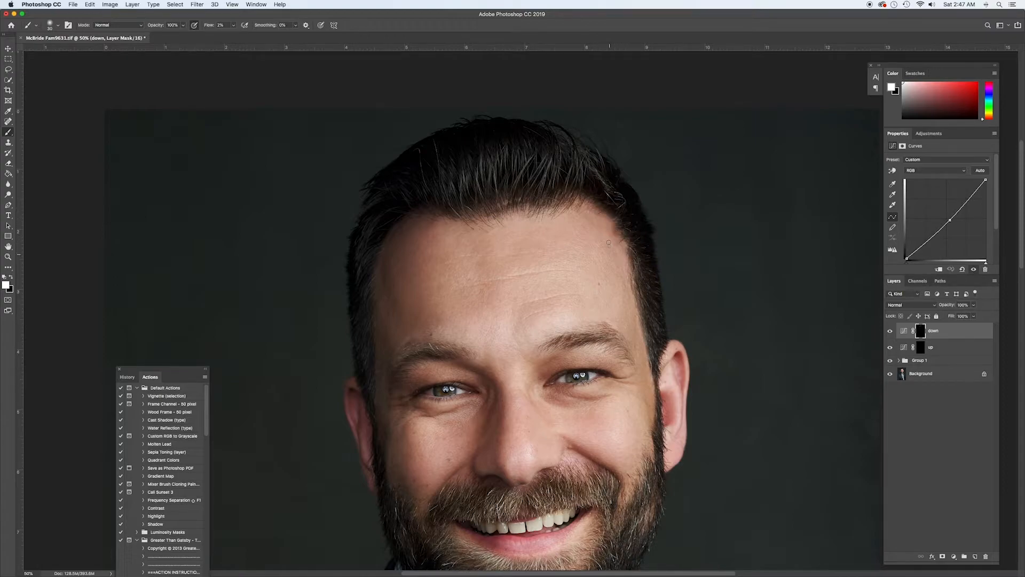
{"action": "key", "text": "bracketleft"}
{"action": "key", "text": "super+z"}
Refine the forehead tones with small white brush strokes on the up and down masks, undoing the last stroke on down
{"action": "left_click", "coordinate": [921, 347]}
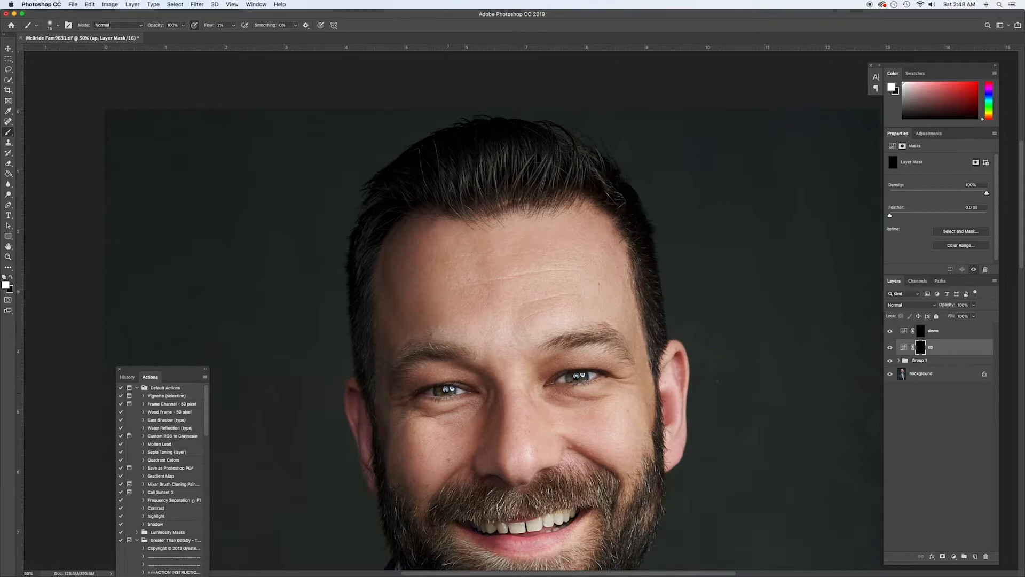
{"action": "key", "text": "super+equal"}
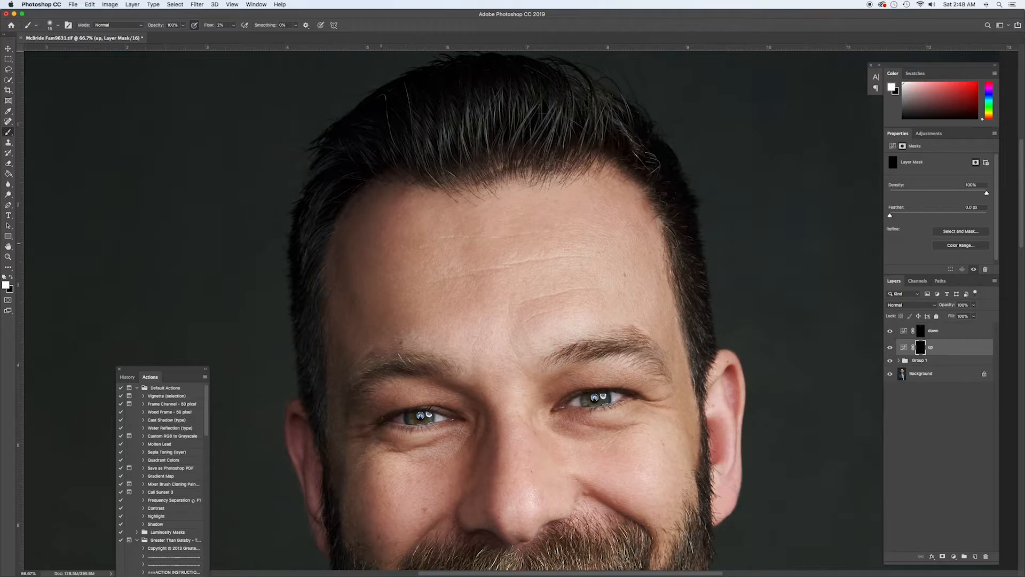
{"action": "left_click", "coordinate": [908, 335]}
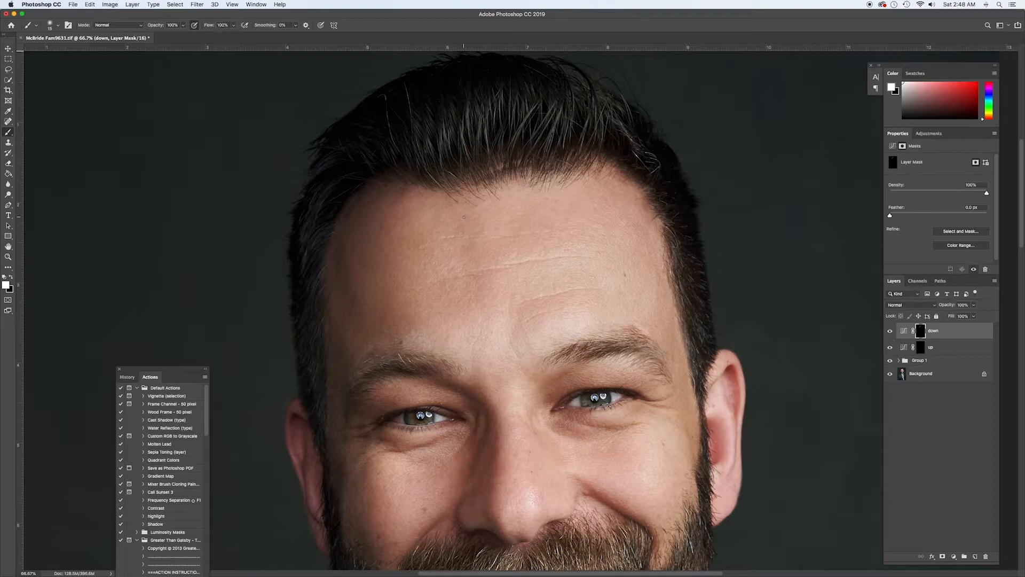
{"action": "left_click_drag", "start_coordinate": [411, 247], "coordinate": [442, 214]}
{"action": "key", "text": "super+z"}
{"action": "left_click_drag", "start_coordinate": [466, 352], "coordinate": [427, 197]}
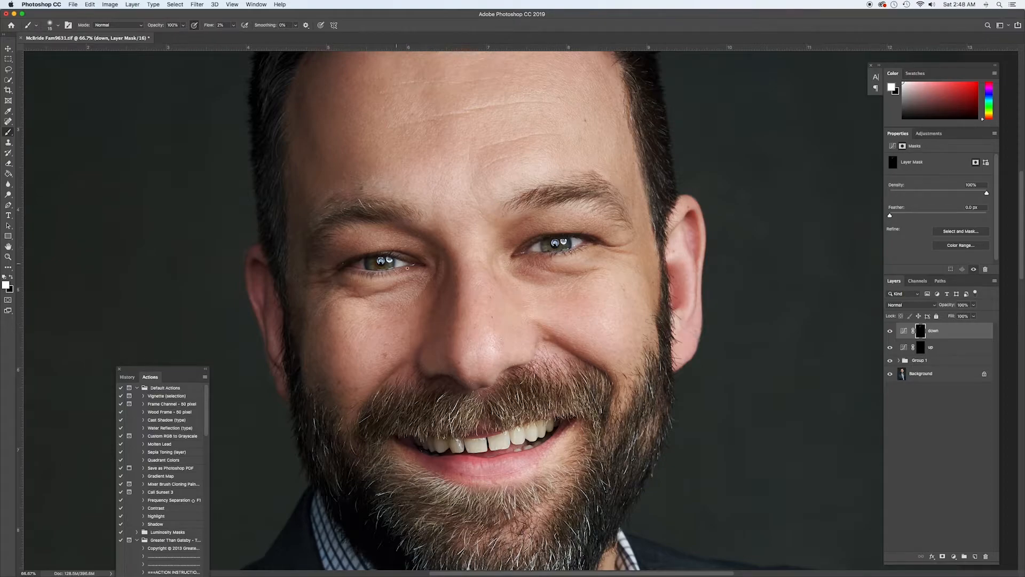
{"action": "scroll", "coordinate": [469, 256], "scroll_direction": "left", "scroll_amount": 5}
{"action": "scroll", "coordinate": [470, 256], "scroll_direction": "down", "scroll_amount": 2}
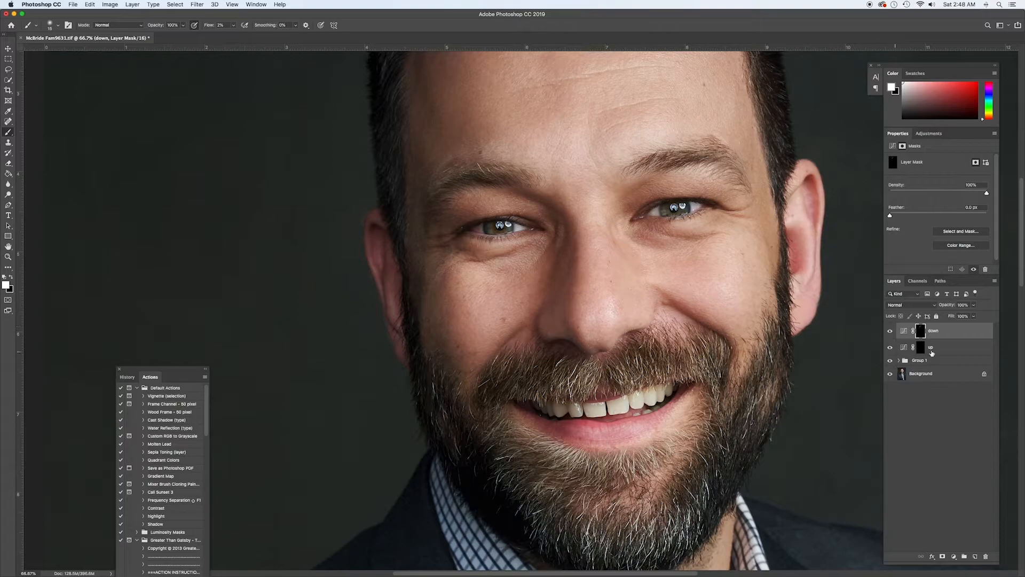
Add a Curves layer above down, raise the Green channel's midtones, and invert its mask to black
{"action": "left_click", "coordinate": [954, 556]}
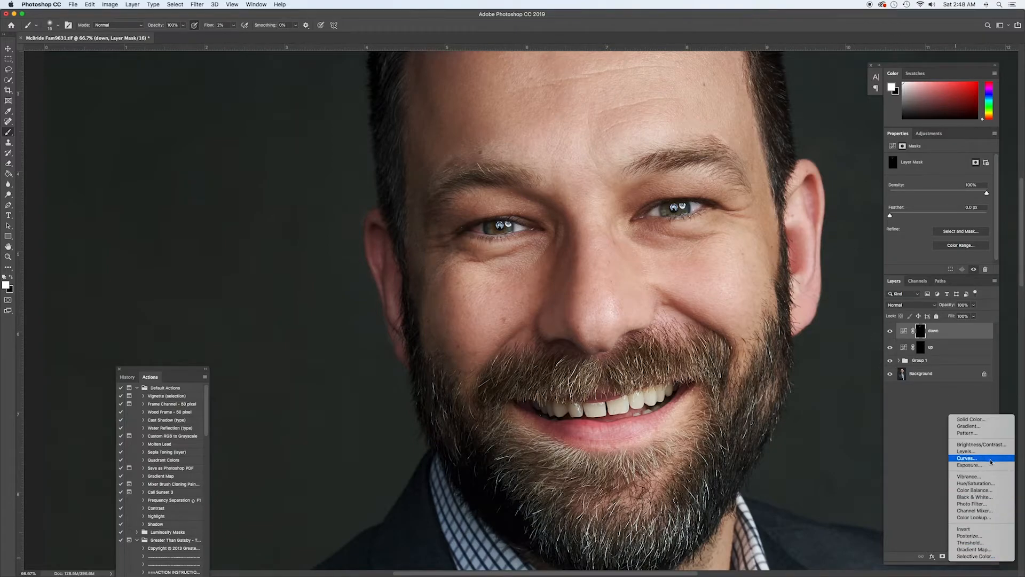
{"action": "left_click", "coordinate": [991, 460]}
{"action": "left_click", "coordinate": [930, 170]}
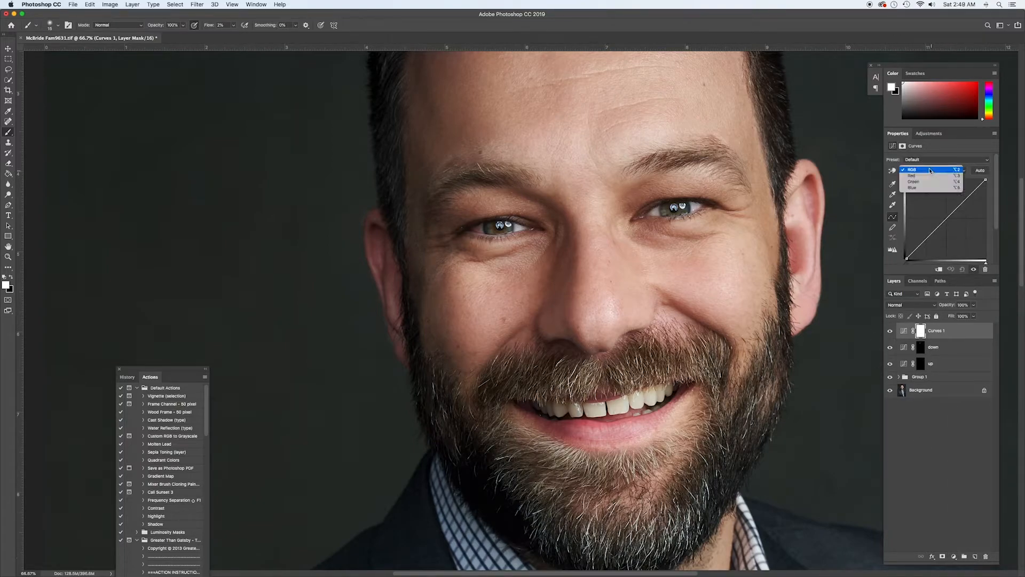
{"action": "left_click", "coordinate": [923, 181]}
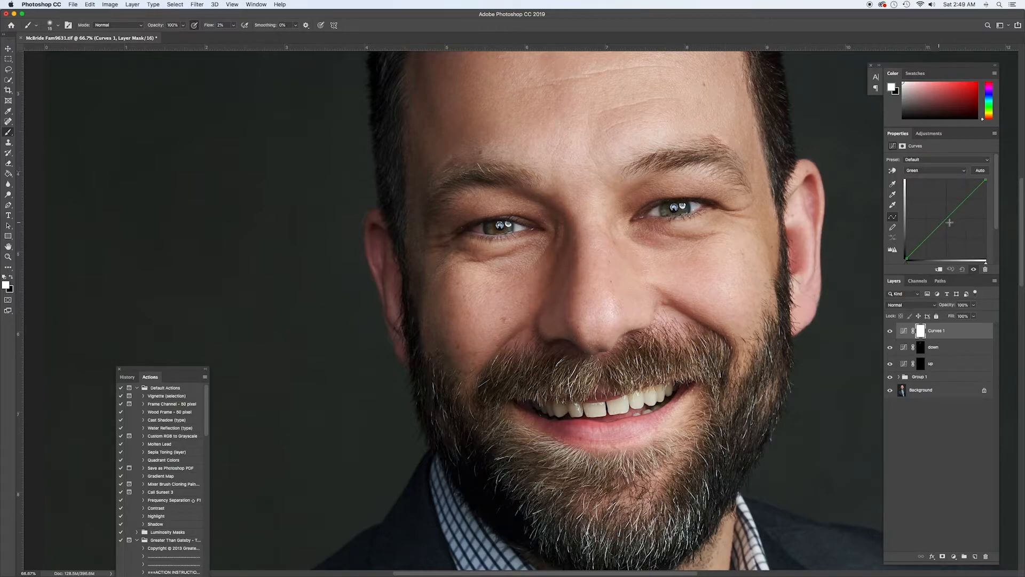
{"action": "left_click_drag", "start_coordinate": [949, 217], "coordinate": [944, 212]}
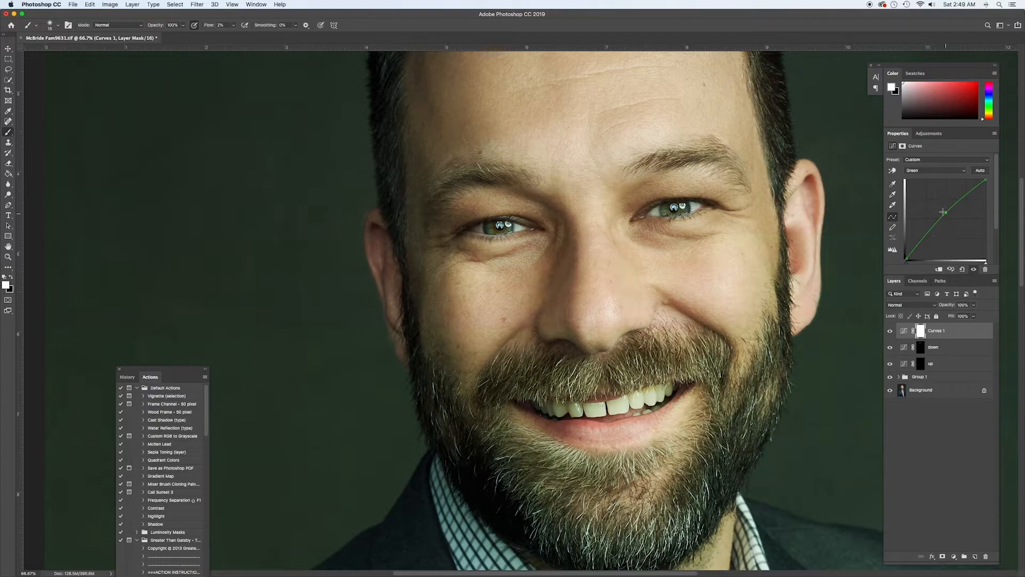
{"action": "key", "text": "super+i"}
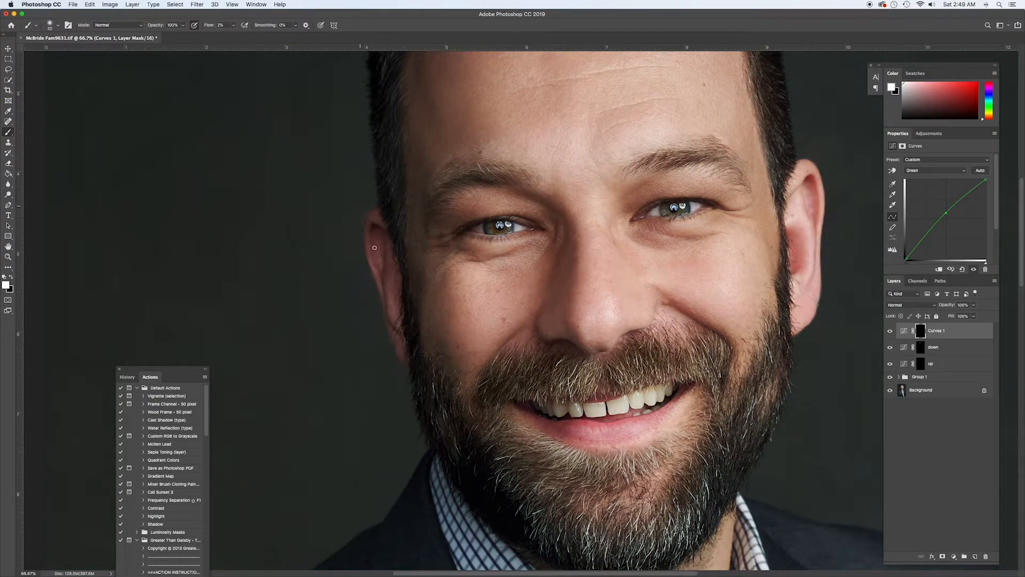
Paint white on the new Curves mask over the man's reddish right ear and clean up its edge with black
{"action": "key", "text": "]"}
{"action": "key", "text": "]"}
{"action": "key", "text": "]"}
{"action": "key", "text": "]"}
{"action": "key", "text": "]"}
{"action": "key", "text": "]"}
{"action": "mouse_move", "coordinate": [383, 227]}
{"action": "left_mouse_down"}
{"action": "mouse_move", "coordinate": [404, 358]}
{"action": "mouse_move", "coordinate": [376, 261]}
{"action": "left_mouse_up"}
{"action": "key", "text": "["}
{"action": "key", "text": "["}
{"action": "key", "text": "["}
{"action": "key", "text": "["}
{"action": "key", "text": "x"}
{"action": "mouse_move", "coordinate": [369, 232]}
{"action": "left_mouse_down"}
{"action": "mouse_move", "coordinate": [388, 232]}
{"action": "mouse_move", "coordinate": [377, 218]}
{"action": "left_mouse_up"}
Compare the portrait with and without the Curves 1 ear correction
{"action": "key", "text": "super+minus"}
{"action": "key", "text": "super+minus"}
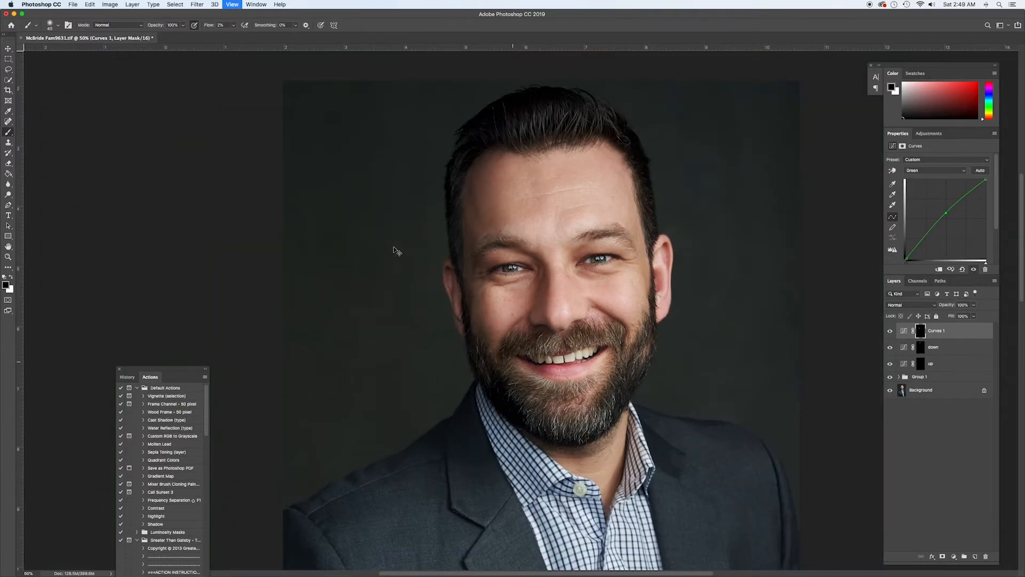
{"action": "left_click", "coordinate": [889, 331]}
{"action": "left_click", "coordinate": [890, 333]}
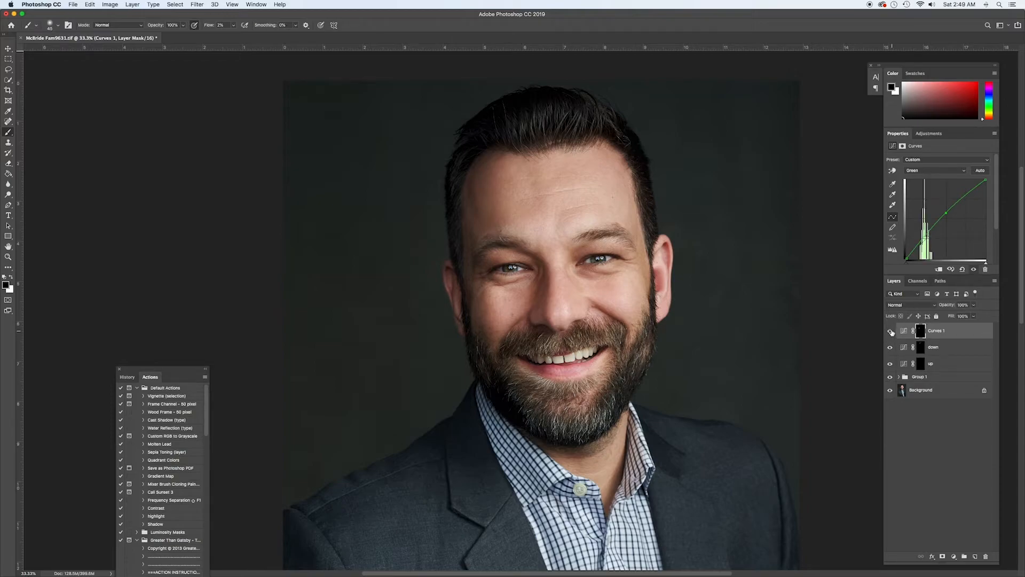
{"action": "left_click", "coordinate": [891, 333]}
{"action": "left_click", "coordinate": [891, 332]}
{"action": "mouse_move", "coordinate": [953, 305]}
{"action": "left_mouse_down"}
{"action": "mouse_move", "coordinate": [942, 305]}
{"action": "mouse_move", "coordinate": [953, 306]}
{"action": "left_mouse_up"}
Add a second Curves layer above Curves 1, slightly lower the Green channel's midtones, and invert its mask to black
{"action": "left_click", "coordinate": [955, 558]}
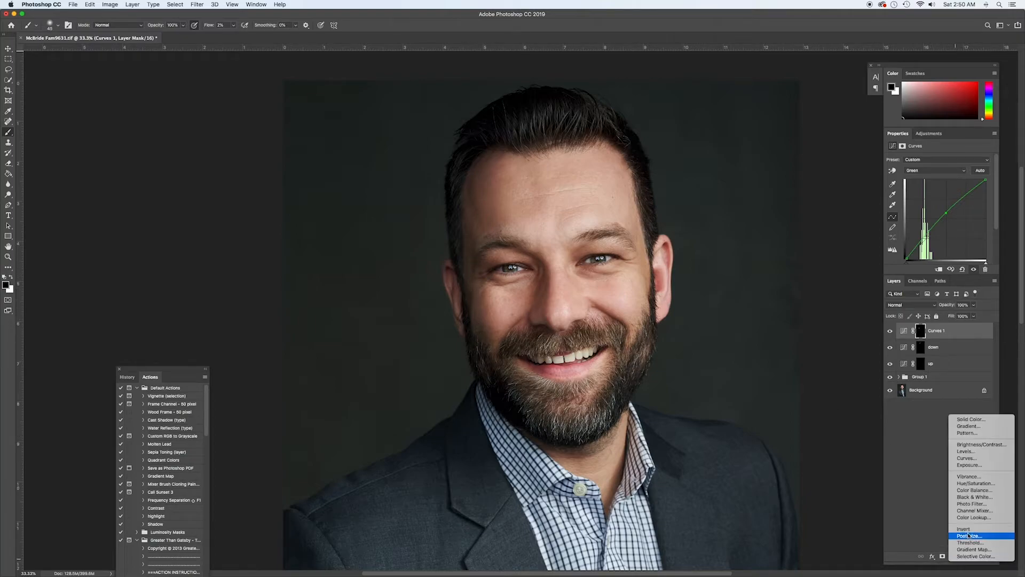
{"action": "left_click", "coordinate": [988, 459]}
{"action": "left_click", "coordinate": [933, 171]}
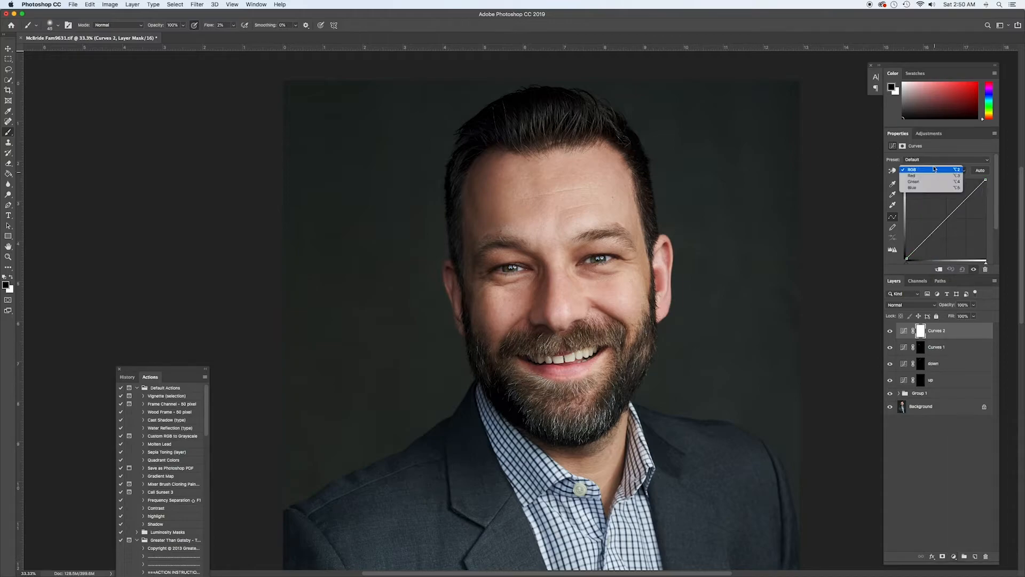
{"action": "left_click", "coordinate": [934, 184]}
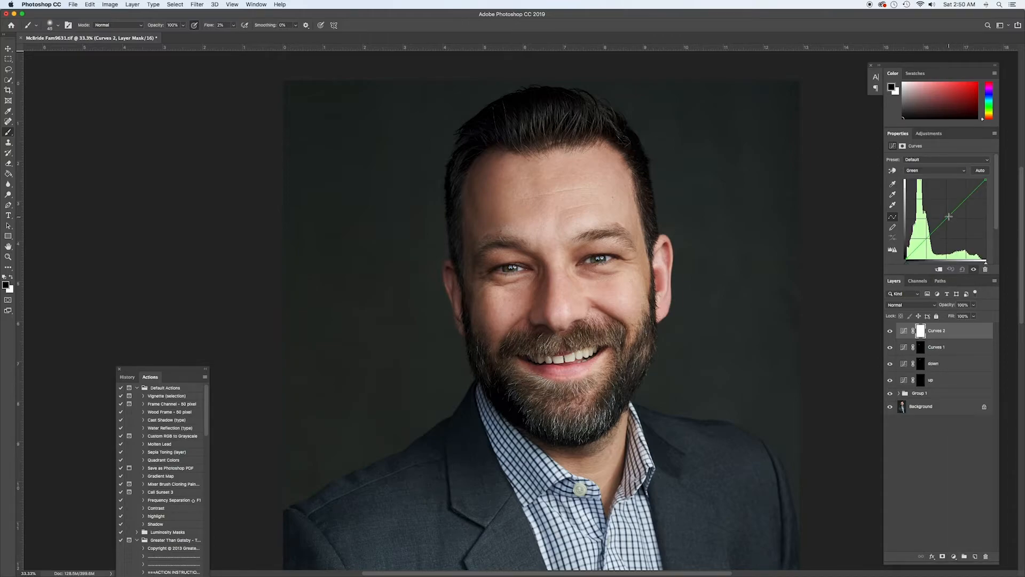
{"action": "left_click_drag", "start_coordinate": [950, 217], "coordinate": [949, 220]}
{"action": "key", "text": "super+i"}
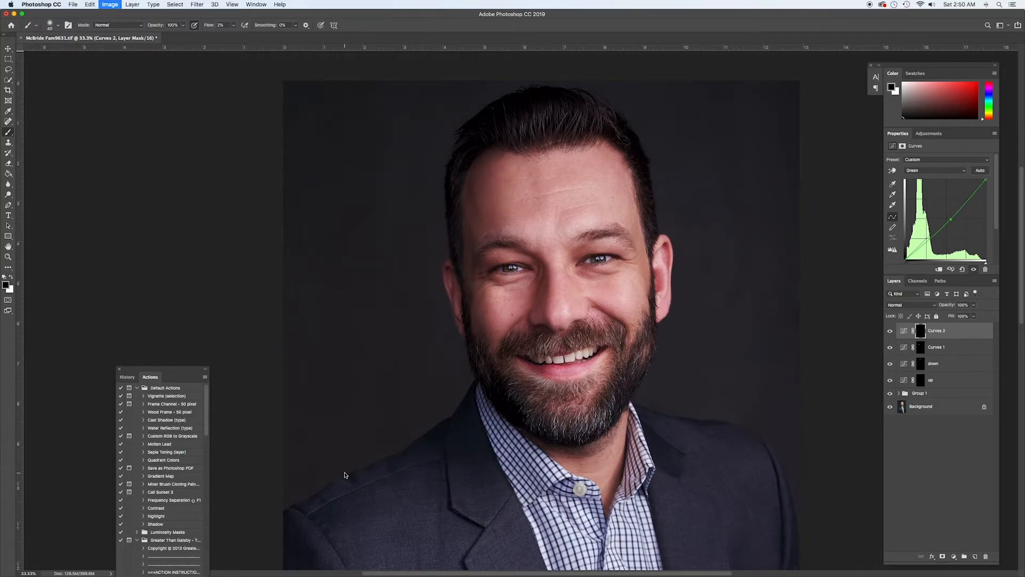
Paint white on the Curves 2 mask over the man's right temple with an enlarged brush, and set the brush opacity to 50%
{"action": "key", "text": "bracketright"}
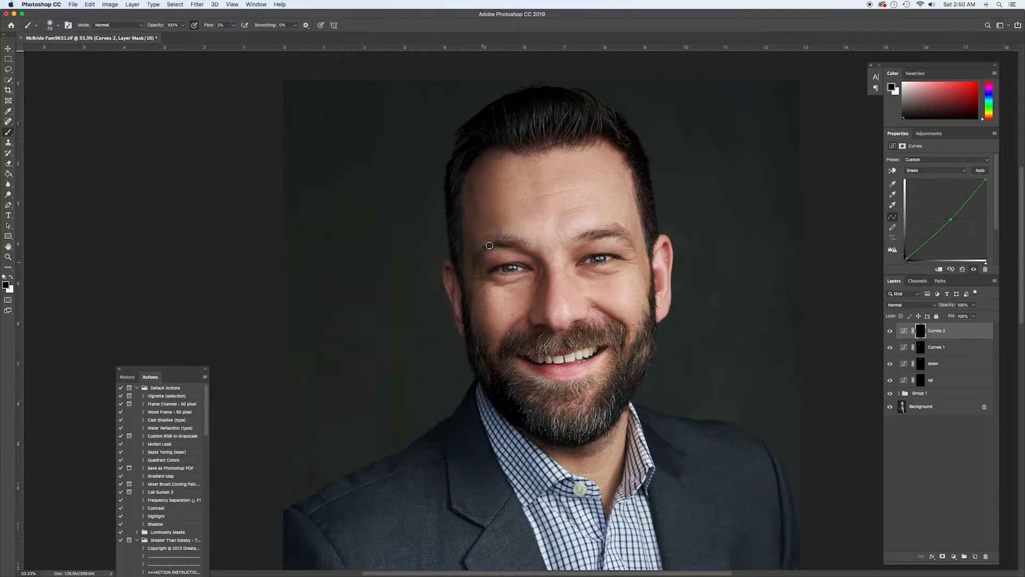
{"action": "mouse_move", "coordinate": [491, 240]}
{"action": "left_mouse_down"}
{"action": "mouse_move", "coordinate": [475, 256]}
{"action": "mouse_move", "coordinate": [492, 243]}
{"action": "left_mouse_up"}
{"action": "left_click_drag", "start_coordinate": [469, 226], "coordinate": [469, 289]}
{"action": "key", "text": "x"}
{"action": "mouse_move", "coordinate": [465, 228]}
{"action": "left_mouse_down"}
{"action": "mouse_move", "coordinate": [467, 296]}
{"action": "mouse_move", "coordinate": [491, 240]}
{"action": "mouse_move", "coordinate": [475, 258]}
{"action": "mouse_move", "coordinate": [483, 245]}
{"action": "mouse_move", "coordinate": [481, 285]}
{"action": "mouse_move", "coordinate": [466, 210]}
{"action": "mouse_move", "coordinate": [486, 341]}
{"action": "mouse_move", "coordinate": [477, 321]}
{"action": "mouse_move", "coordinate": [484, 257]}
{"action": "mouse_move", "coordinate": [495, 311]}
{"action": "mouse_move", "coordinate": [464, 264]}
{"action": "mouse_move", "coordinate": [461, 233]}
{"action": "mouse_move", "coordinate": [485, 296]}
{"action": "mouse_move", "coordinate": [486, 352]}
{"action": "mouse_move", "coordinate": [491, 324]}
{"action": "mouse_move", "coordinate": [470, 304]}
{"action": "mouse_move", "coordinate": [482, 296]}
{"action": "mouse_move", "coordinate": [489, 317]}
{"action": "mouse_move", "coordinate": [466, 310]}
{"action": "mouse_move", "coordinate": [479, 291]}
{"action": "left_mouse_up"}
{"action": "key", "text": "]"}
{"action": "key", "text": "5"}
Add a Hue/Saturation layer, target Reds at +100 saturation, and shift the colour range toward magenta to isolate the reddest skin
{"action": "left_click", "coordinate": [954, 556]}
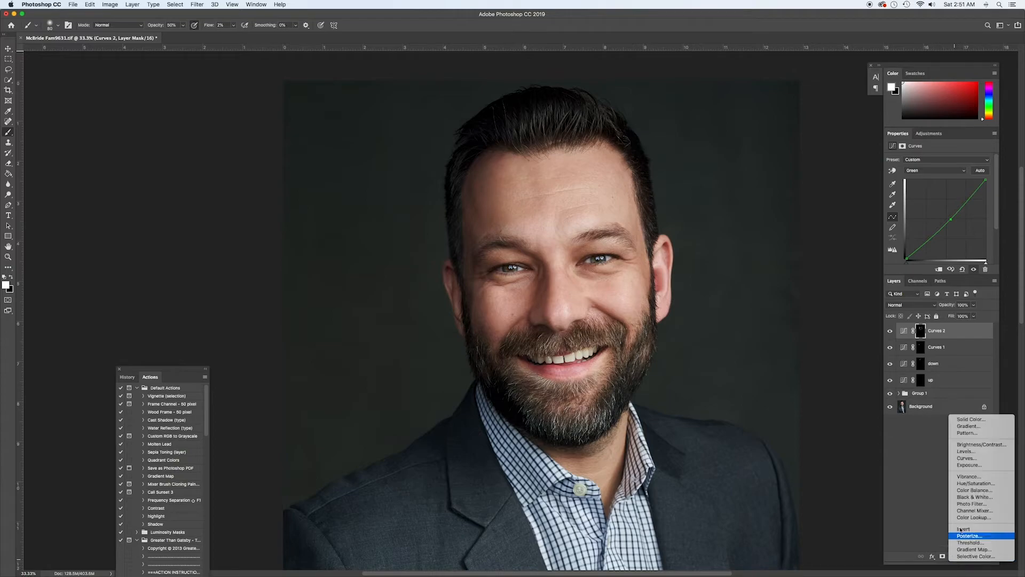
{"action": "left_click", "coordinate": [975, 483]}
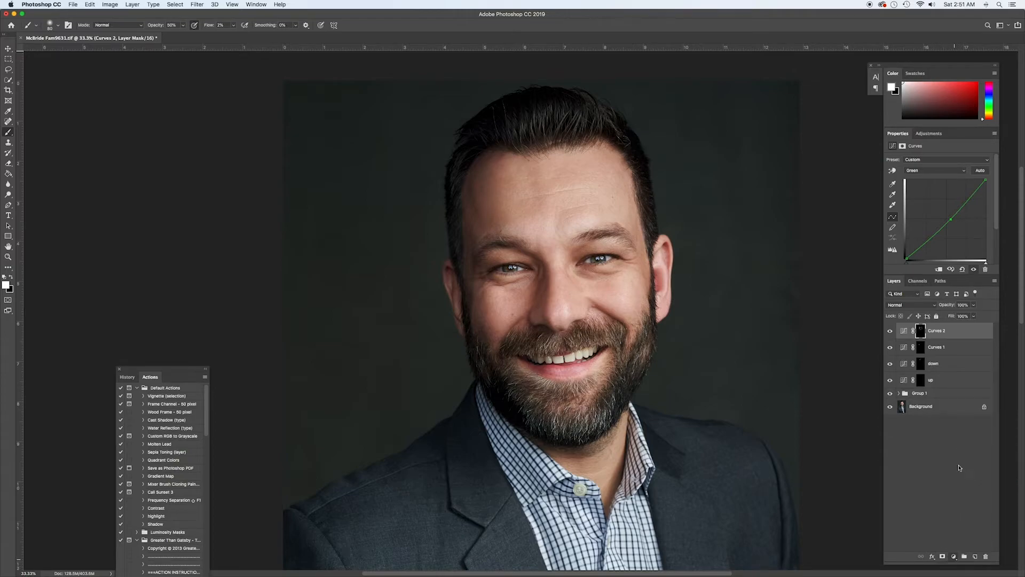
{"action": "left_click", "coordinate": [932, 171]}
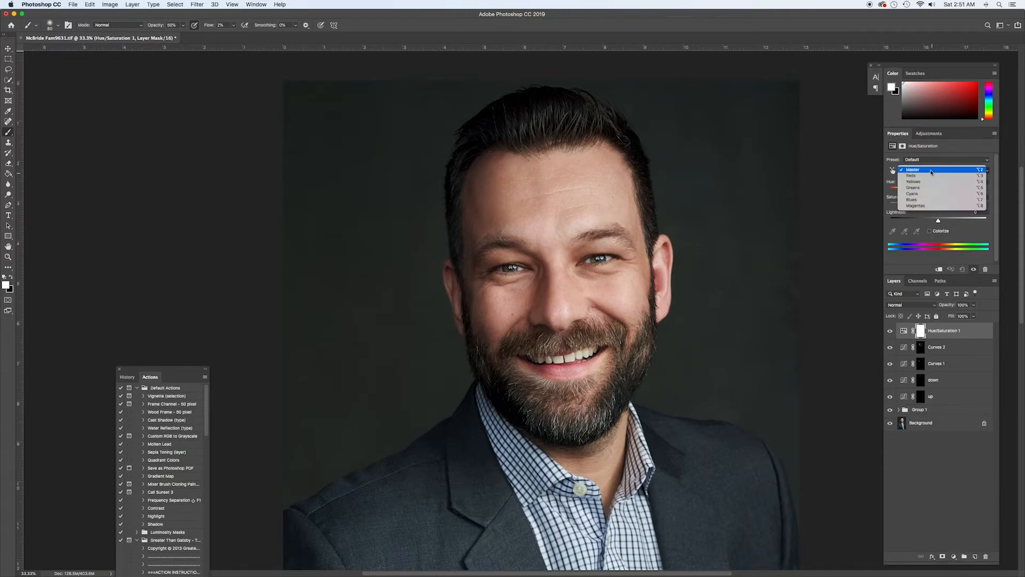
{"action": "left_click", "coordinate": [918, 175]}
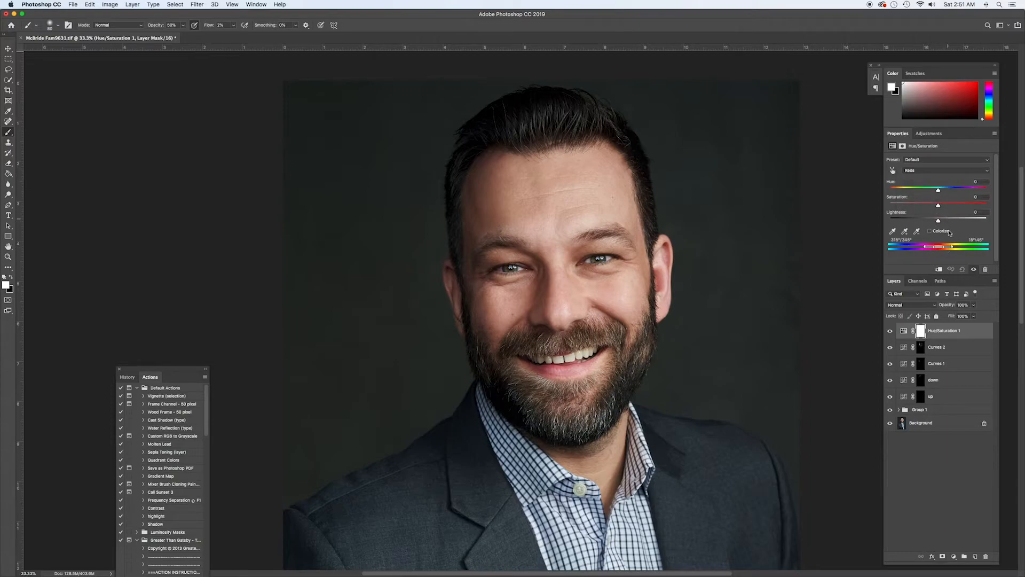
{"action": "left_click_drag", "start_coordinate": [938, 205], "coordinate": [986, 205]}
{"action": "left_click_drag", "start_coordinate": [942, 247], "coordinate": [934, 249]}
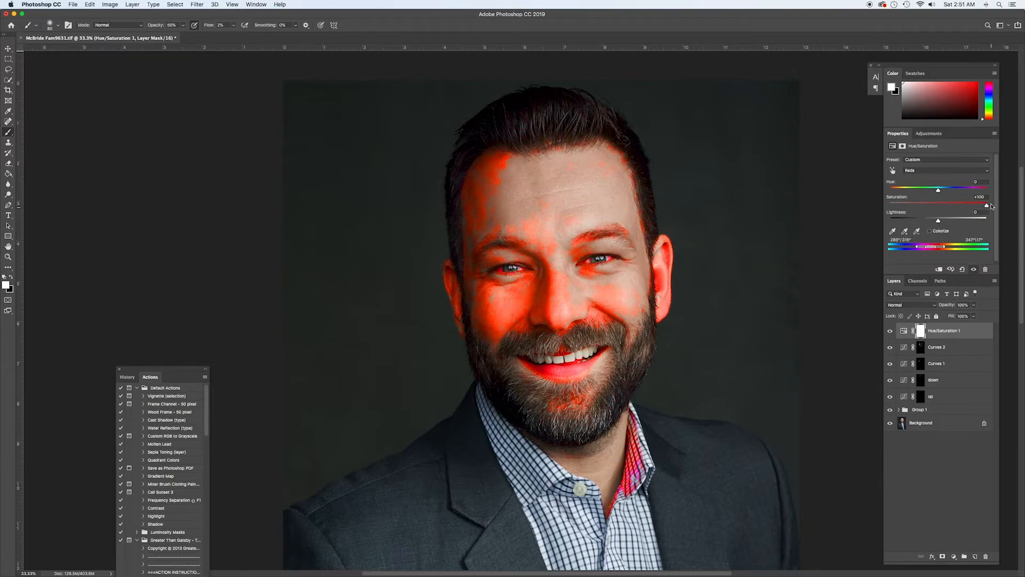
Reset the Reds saturation to 0 and raise the Reds hue to move the red skin toward yellow
{"action": "left_click_drag", "start_coordinate": [987, 200], "coordinate": [987, 198]}
{"action": "type", "text": "0"}
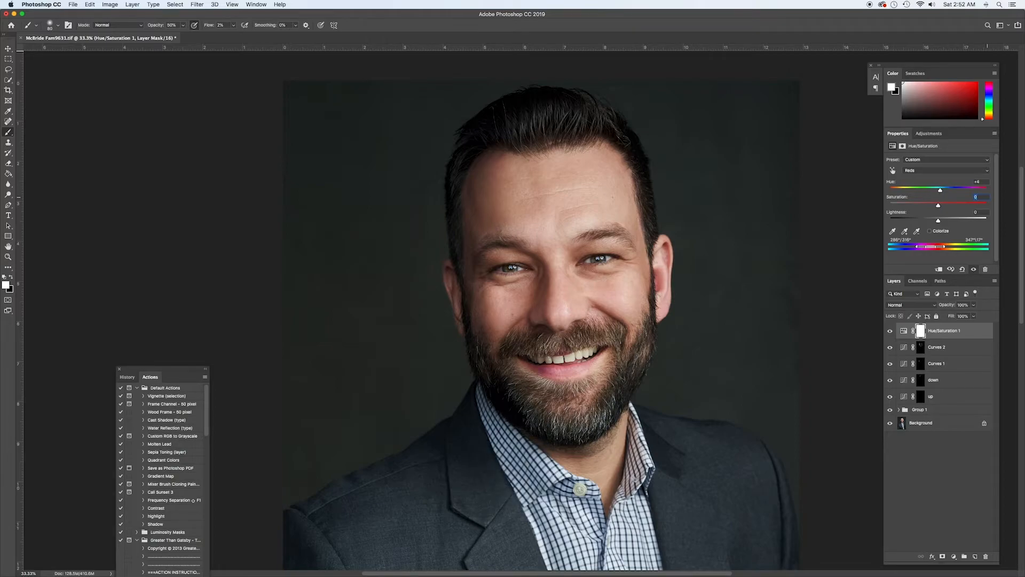
{"action": "left_click_drag", "start_coordinate": [941, 190], "coordinate": [950, 190]}
Compare the skin with and without the Hue/Saturation adjustment, both close up and with the whole portrait in view
{"action": "left_click", "coordinate": [974, 269]}
{"action": "left_click", "coordinate": [973, 270]}
{"action": "left_click", "coordinate": [974, 270]}
{"action": "left_click", "coordinate": [973, 269]}
{"action": "key", "text": "super+minus"}
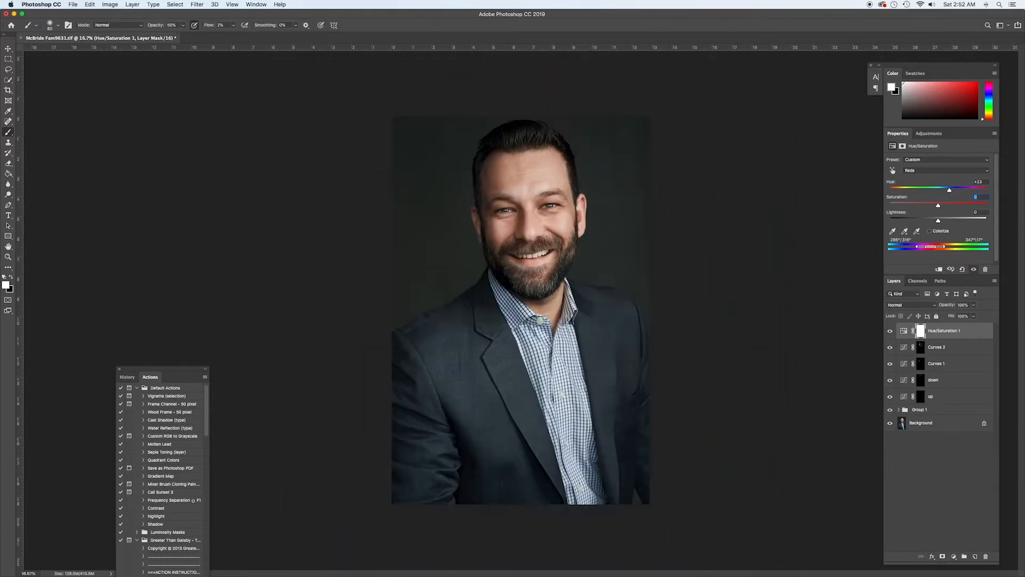
{"action": "left_click", "coordinate": [973, 269]}
{"action": "left_click", "coordinate": [973, 269]}
{"action": "left_click", "coordinate": [973, 269]}
{"action": "left_click", "coordinate": [973, 270]}
Reduce the adjustment on the face by painting black on the Hue/Saturation mask at 20% opacity and 100% flow
{"action": "left_click", "coordinate": [921, 331]}
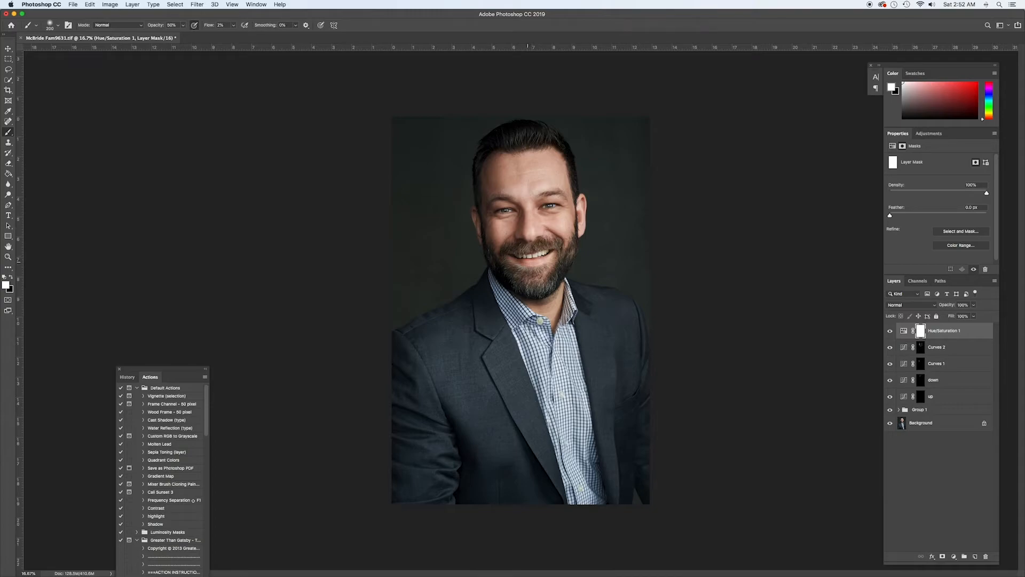
{"action": "key", "text": "x"}
{"action": "key", "text": "shift+0"}
{"action": "key", "text": "0"}
Examine the effect of the masked Hue/Saturation layer by toggling its visibility at different zoom levels
{"action": "left_click", "coordinate": [891, 331]}
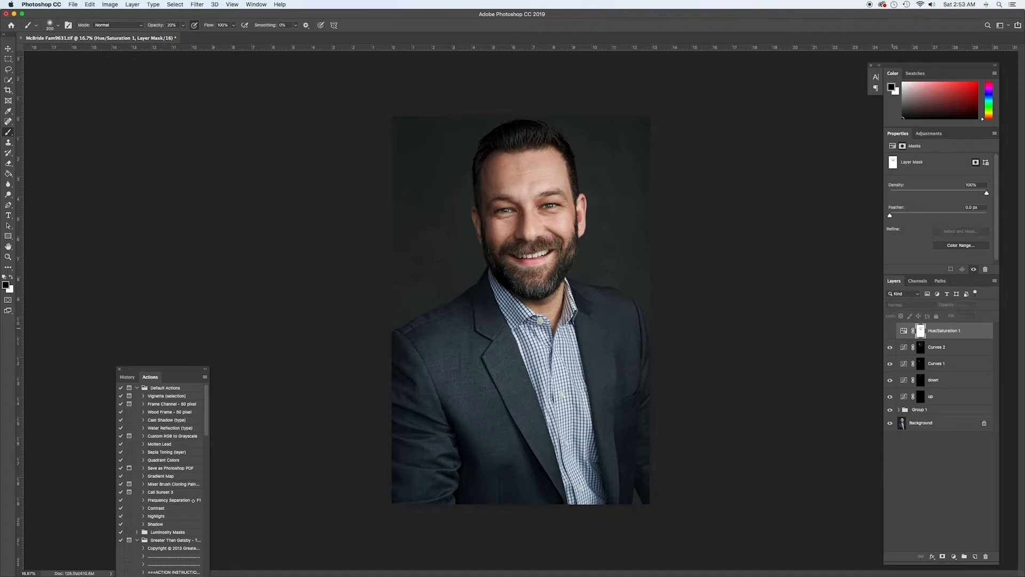
{"action": "key", "text": "super+plus"}
{"action": "key", "text": "super+plus"}
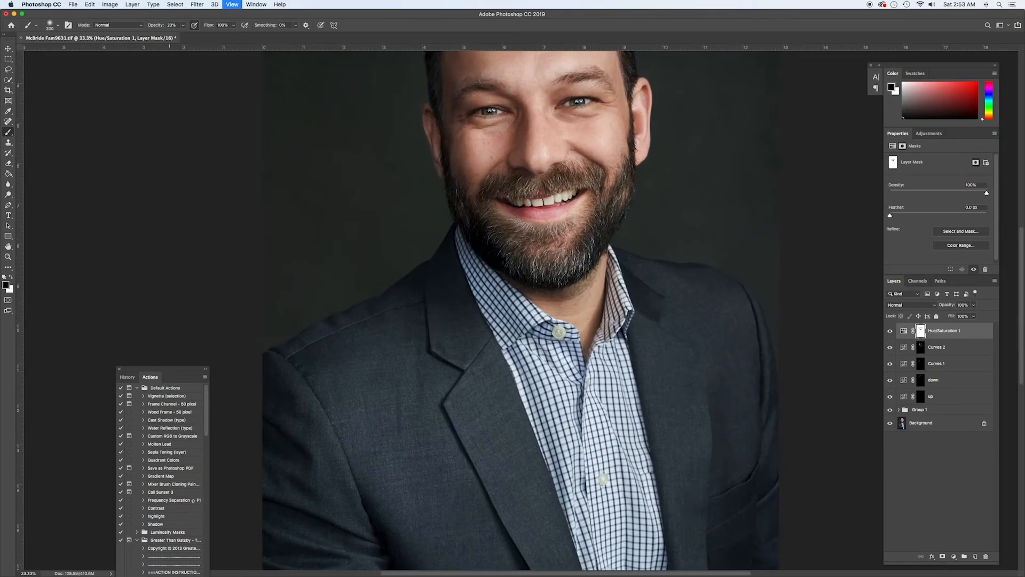
{"action": "left_click_drag", "start_coordinate": [534, 214], "coordinate": [503, 395]}
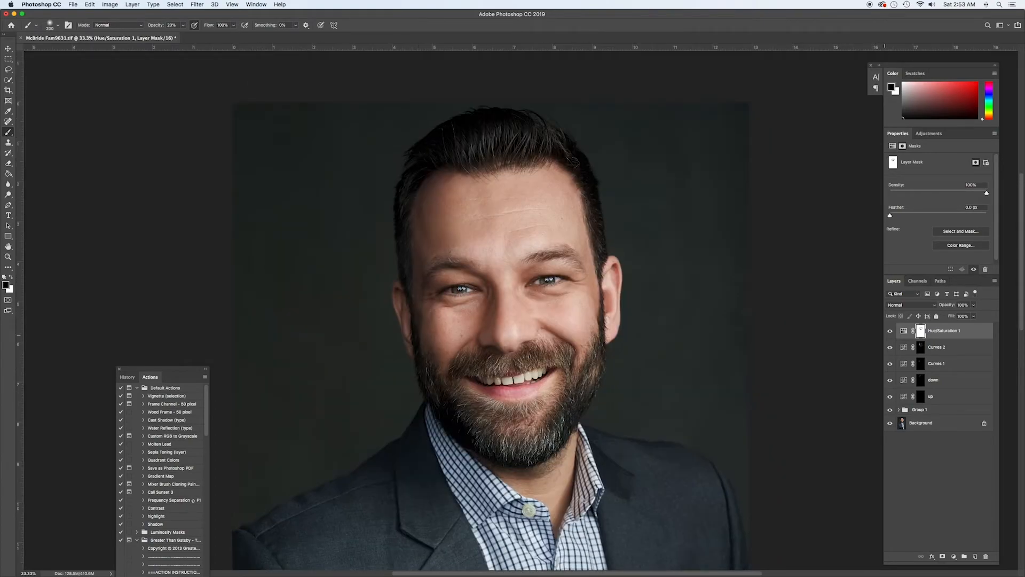
{"action": "left_click", "coordinate": [890, 331]}
{"action": "left_click", "coordinate": [890, 331]}
{"action": "left_click", "coordinate": [890, 331]}
{"action": "left_click", "coordinate": [890, 331]}
{"action": "key", "text": "super+minus"}
{"action": "key", "text": "super+minus"}
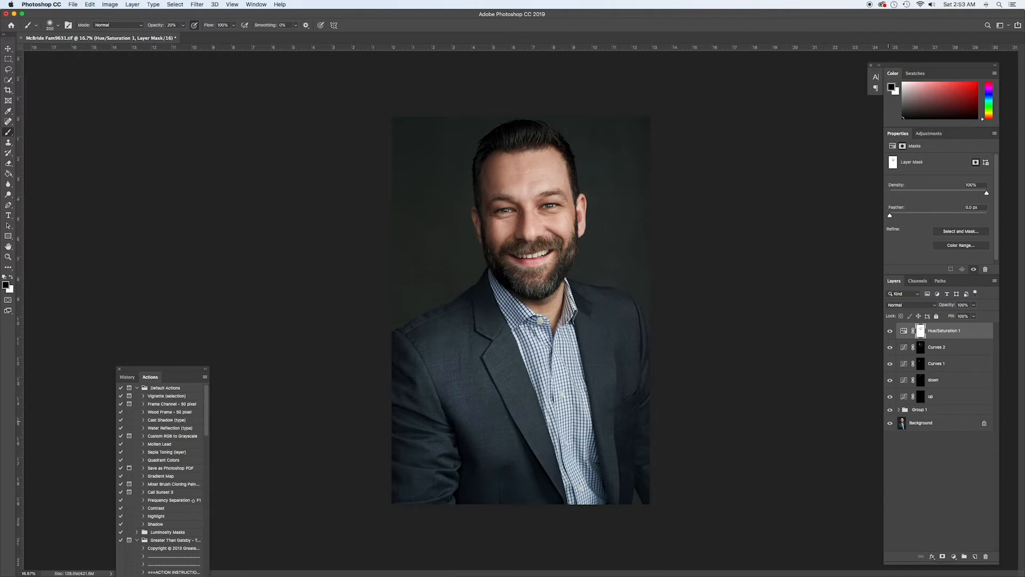
Compare the retouched portrait with the original Background layer alone, in full view and close up on the face
{"action": "left_click", "coordinate": [890, 422], "text": "alt"}
{"action": "left_click", "coordinate": [890, 423], "text": "alt"}
{"action": "key", "text": "super+equal"}
{"action": "key", "text": "super+equal"}
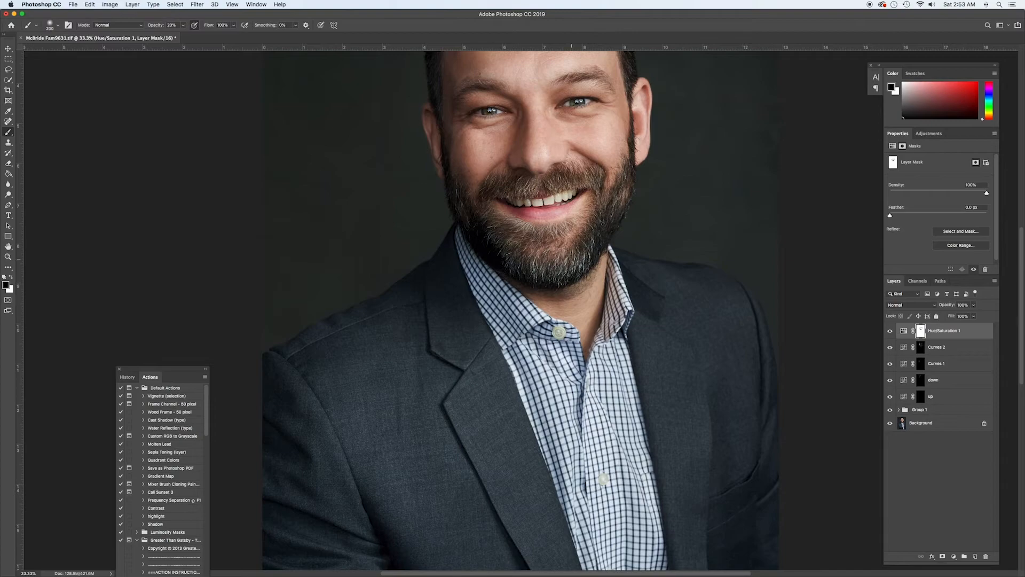
{"action": "left_click_drag", "start_coordinate": [541, 200], "coordinate": [512, 355]}
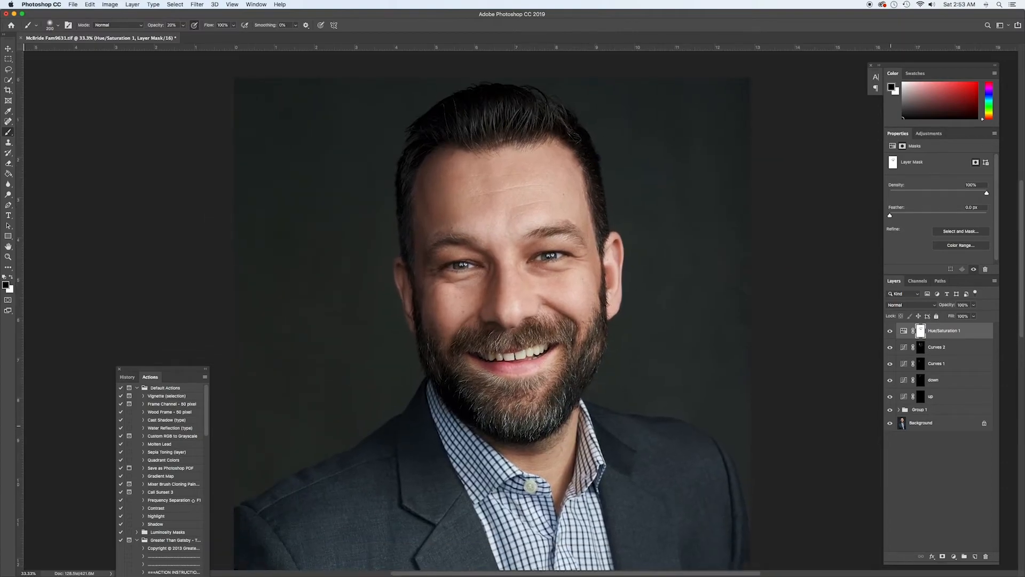
{"action": "left_click", "coordinate": [890, 423], "text": "alt"}
{"action": "left_click", "coordinate": [890, 422], "text": "alt"}
{"action": "left_click", "coordinate": [890, 422], "text": "alt"}
{"action": "left_click", "coordinate": [890, 423], "text": "alt"}
Refine the skin tones on the up and down masks with a white brush at 100% opacity and 2% flow
{"action": "left_click", "coordinate": [923, 400]}
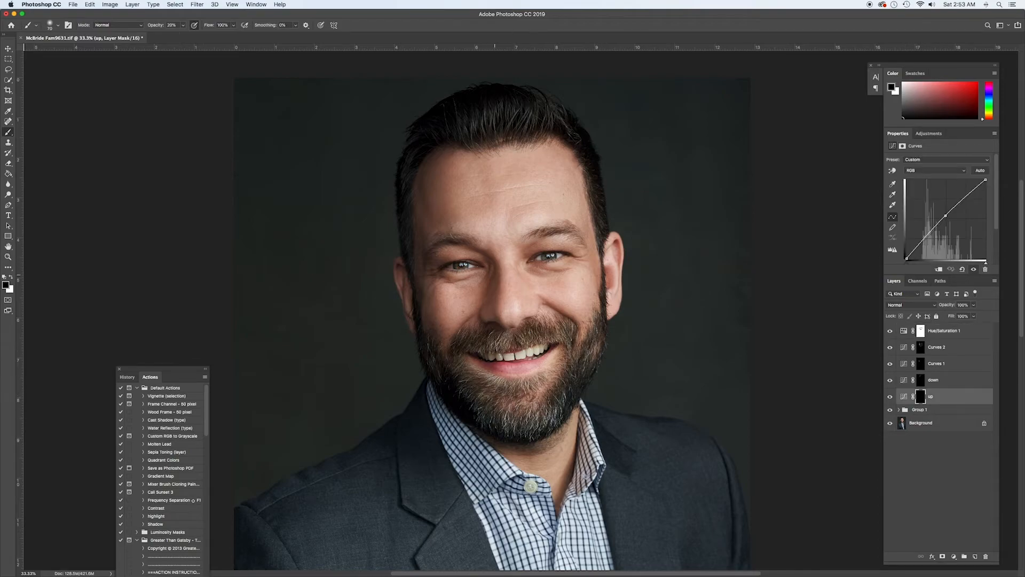
{"action": "key", "text": "x"}
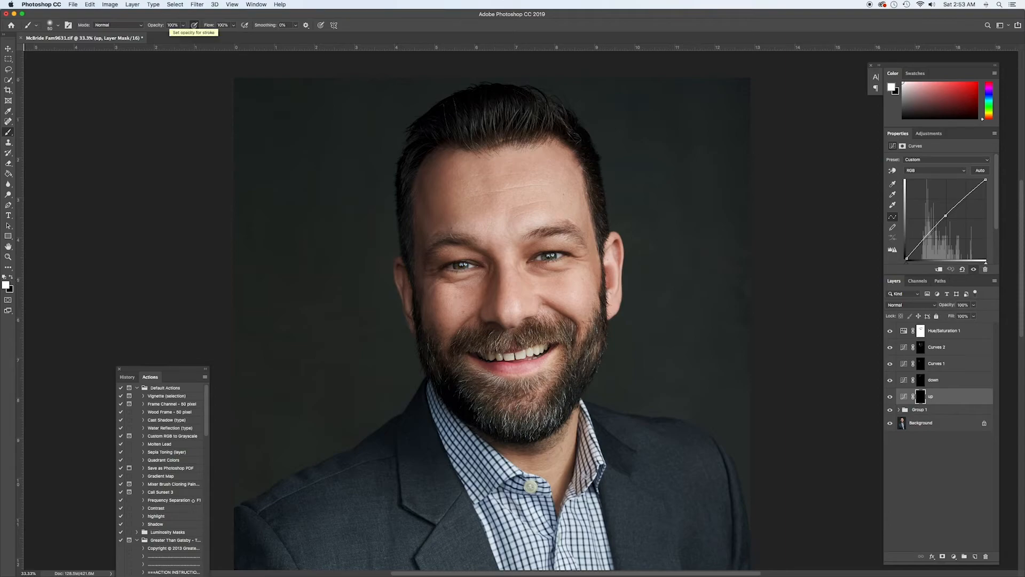
{"action": "key", "text": "shift+0"}
{"action": "key", "text": "shift+2"}
{"action": "left_click", "coordinate": [921, 380]}
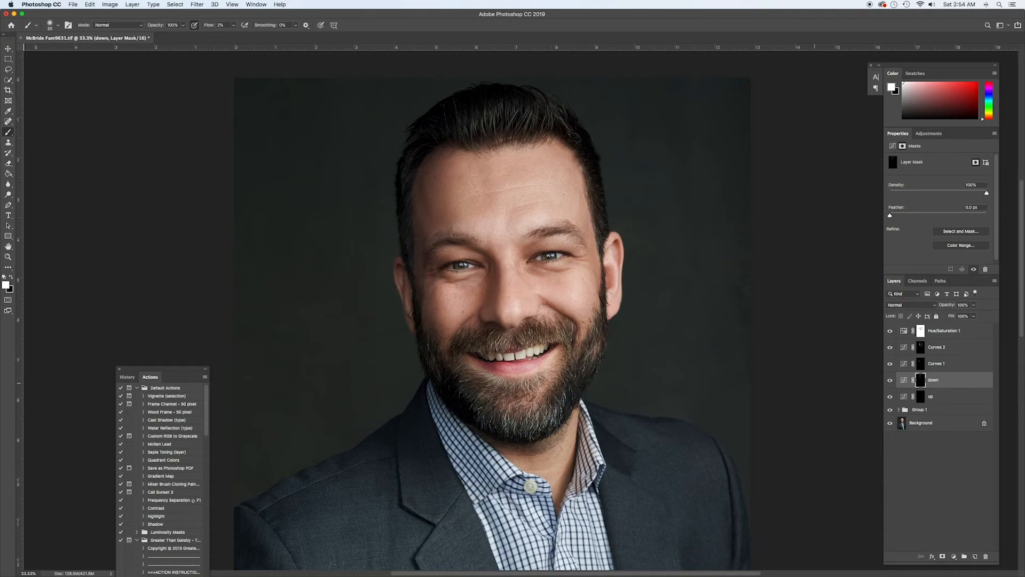
{"action": "left_click", "coordinate": [904, 402]}
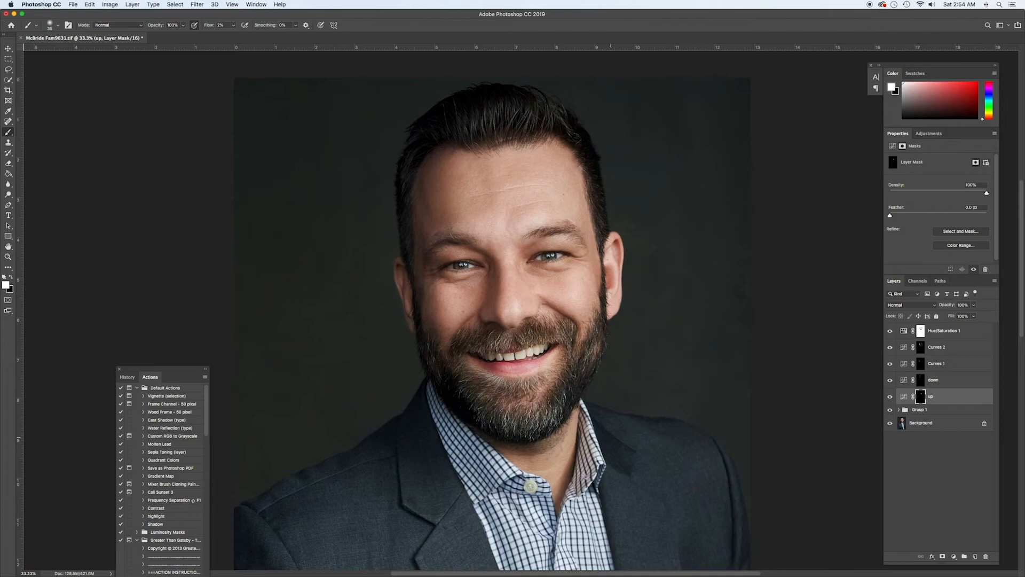
Stamp all visible layers into a new merged layer above Hue/Saturation 1, keeping the existing layers
{"action": "key", "text": "super+minus"}
{"action": "key", "text": "super+minus"}
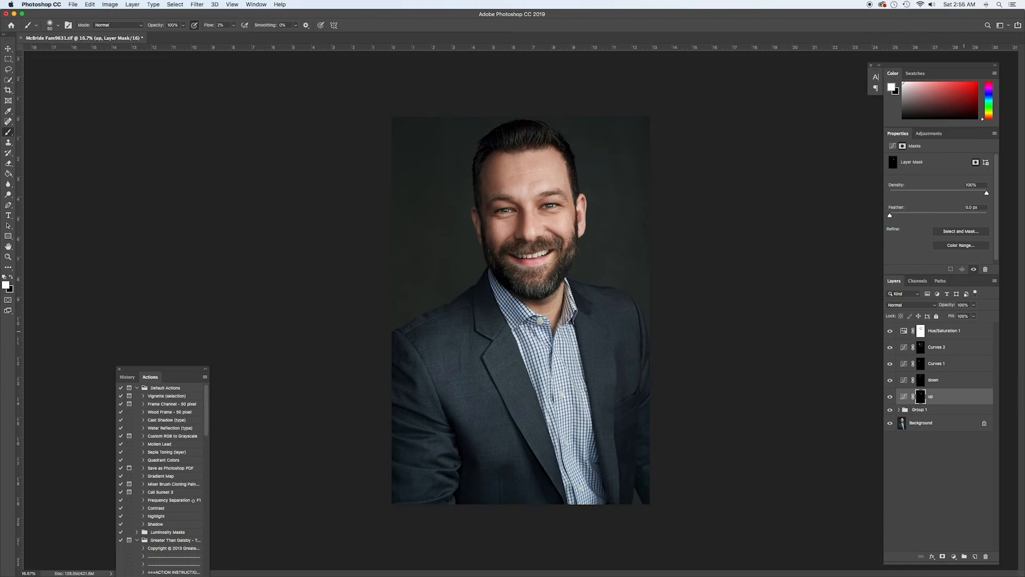
{"action": "left_click", "coordinate": [945, 333]}
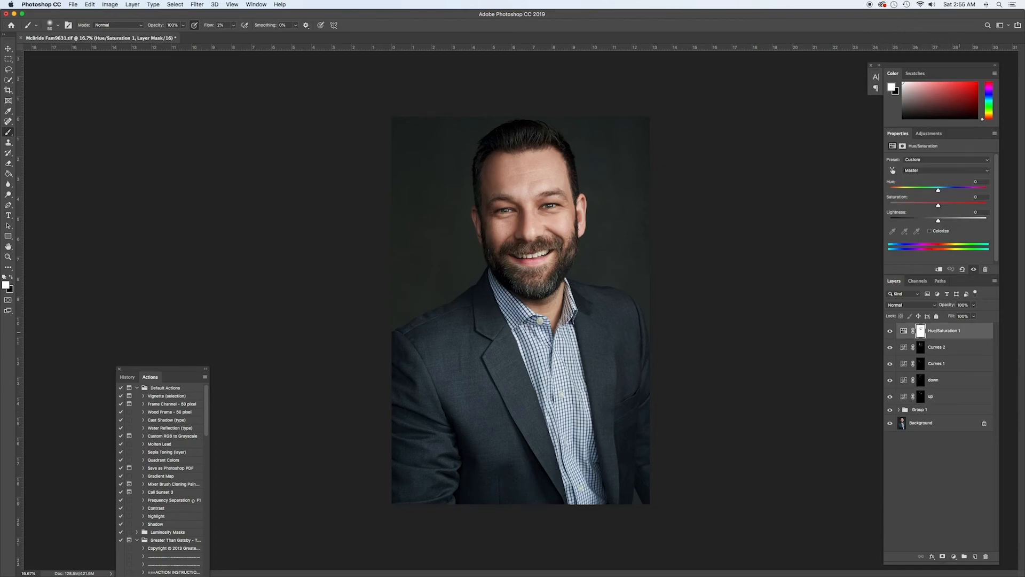
{"action": "left_click", "coordinate": [994, 281]}
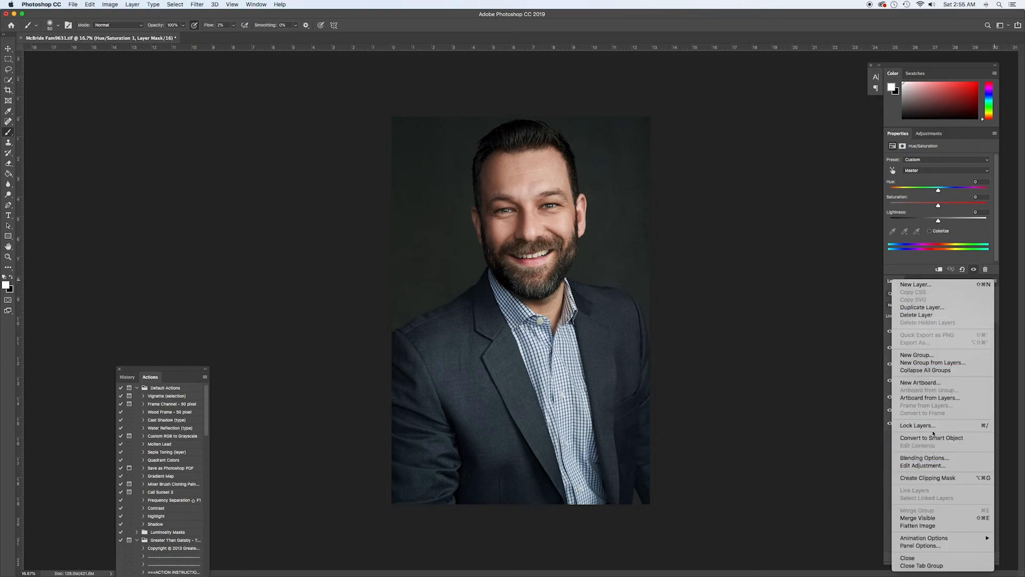
{"action": "left_click", "coordinate": [929, 518]}
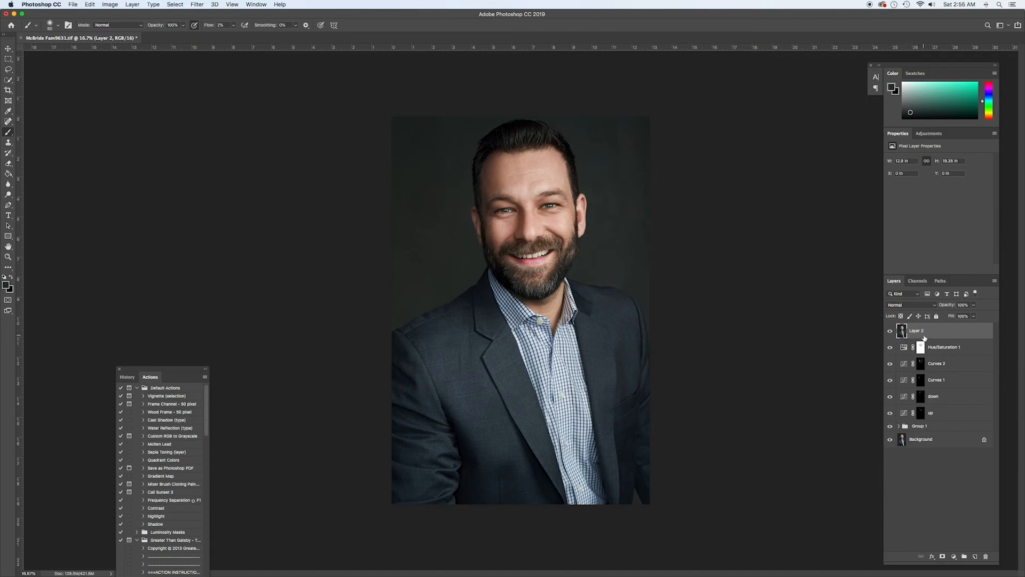
Duplicate the Background layer and move the copy to the top of the layer stack
{"action": "left_click", "coordinate": [924, 441]}
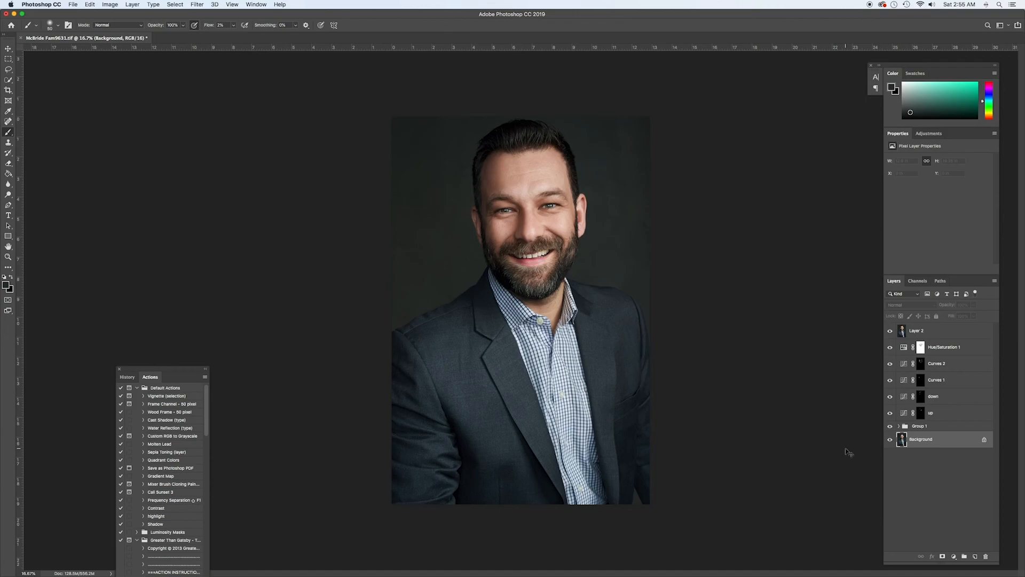
{"action": "key", "text": "super+j"}
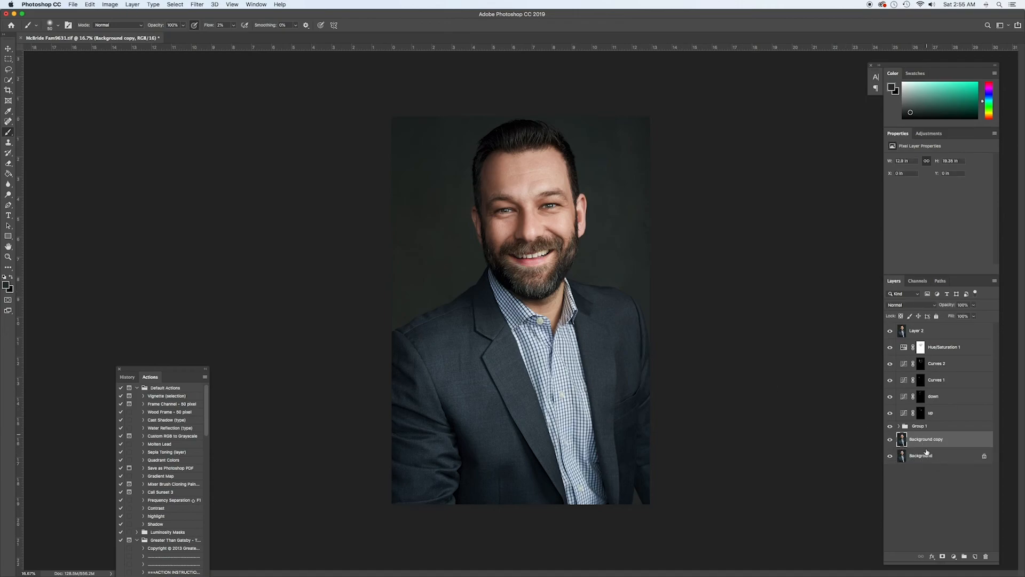
{"action": "left_click_drag", "start_coordinate": [907, 440], "coordinate": [916, 321]}
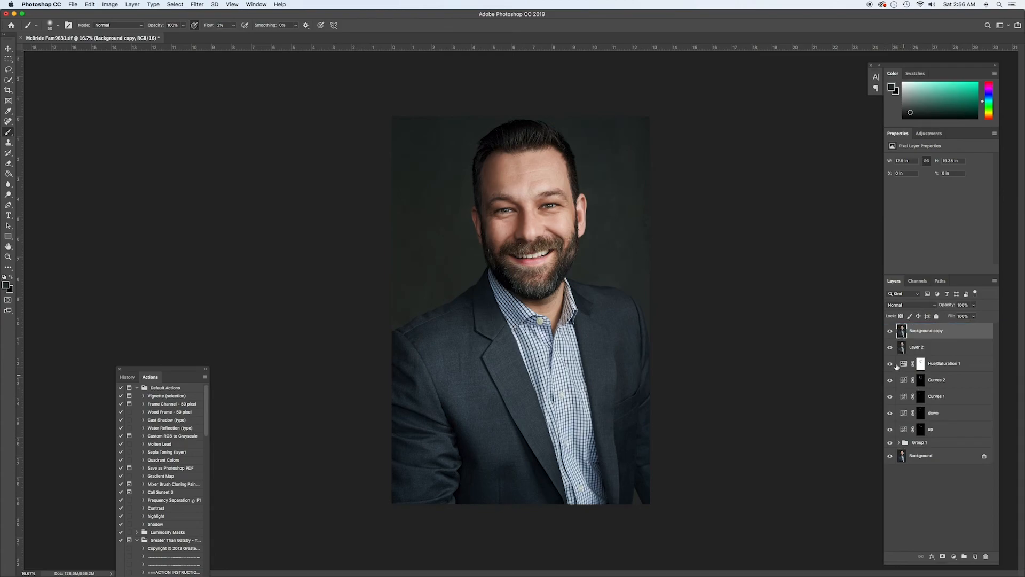
Compare the original with the merged retouch by toggling the Background copy's visibility
{"action": "left_click", "coordinate": [890, 332]}
{"action": "left_click", "coordinate": [891, 331]}
{"action": "left_click", "coordinate": [890, 331]}
{"action": "left_click", "coordinate": [891, 331]}
Add a layer mask to the Background copy, try inverting it with a lower layer opacity, and restore the mask to white
{"action": "left_click", "coordinate": [943, 556]}
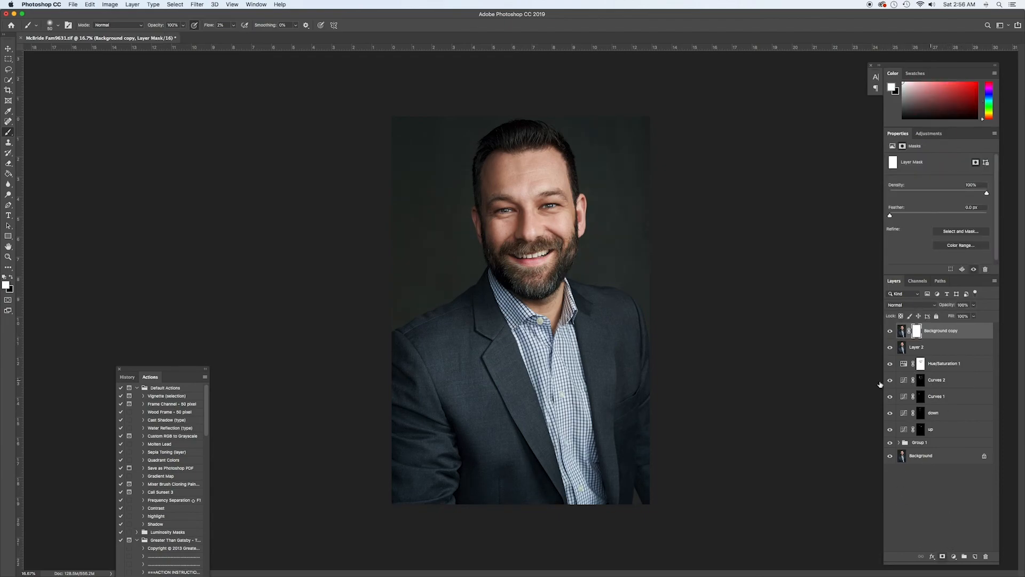
{"action": "key", "text": "super+i"}
{"action": "left_click_drag", "start_coordinate": [954, 304], "coordinate": [920, 305]}
{"action": "key", "text": "ctrl+i"}
Reset the Background copy's opacity to 100%, and lower it to blend the original with the retouch
{"action": "left_click", "coordinate": [947, 303]}
{"action": "left_click", "coordinate": [945, 304]}
{"action": "type", "text": "100"}
{"action": "key", "text": "Return"}
{"action": "left_click", "coordinate": [949, 305]}
{"action": "left_click_drag", "start_coordinate": [950, 306], "coordinate": [924, 305]}
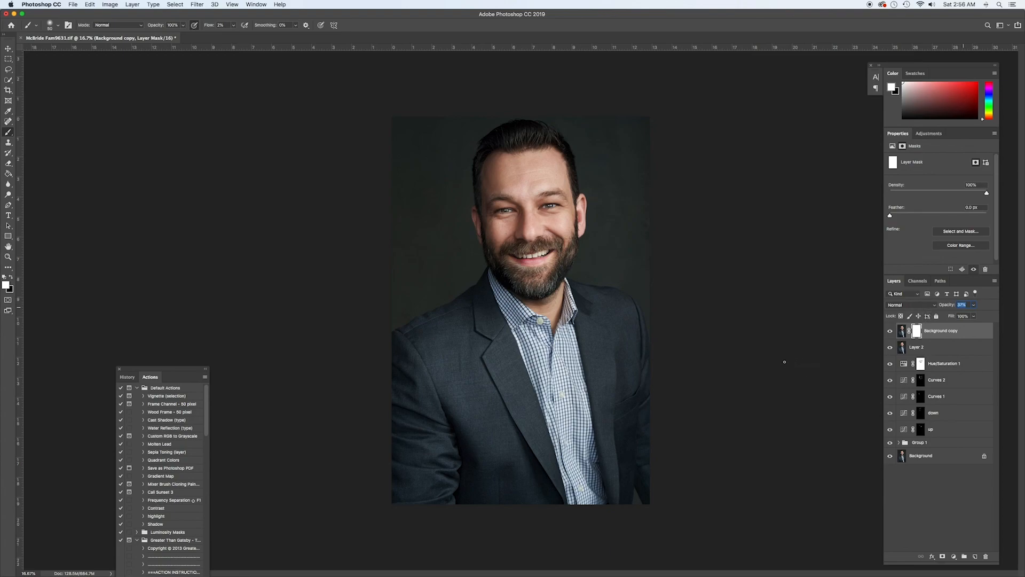